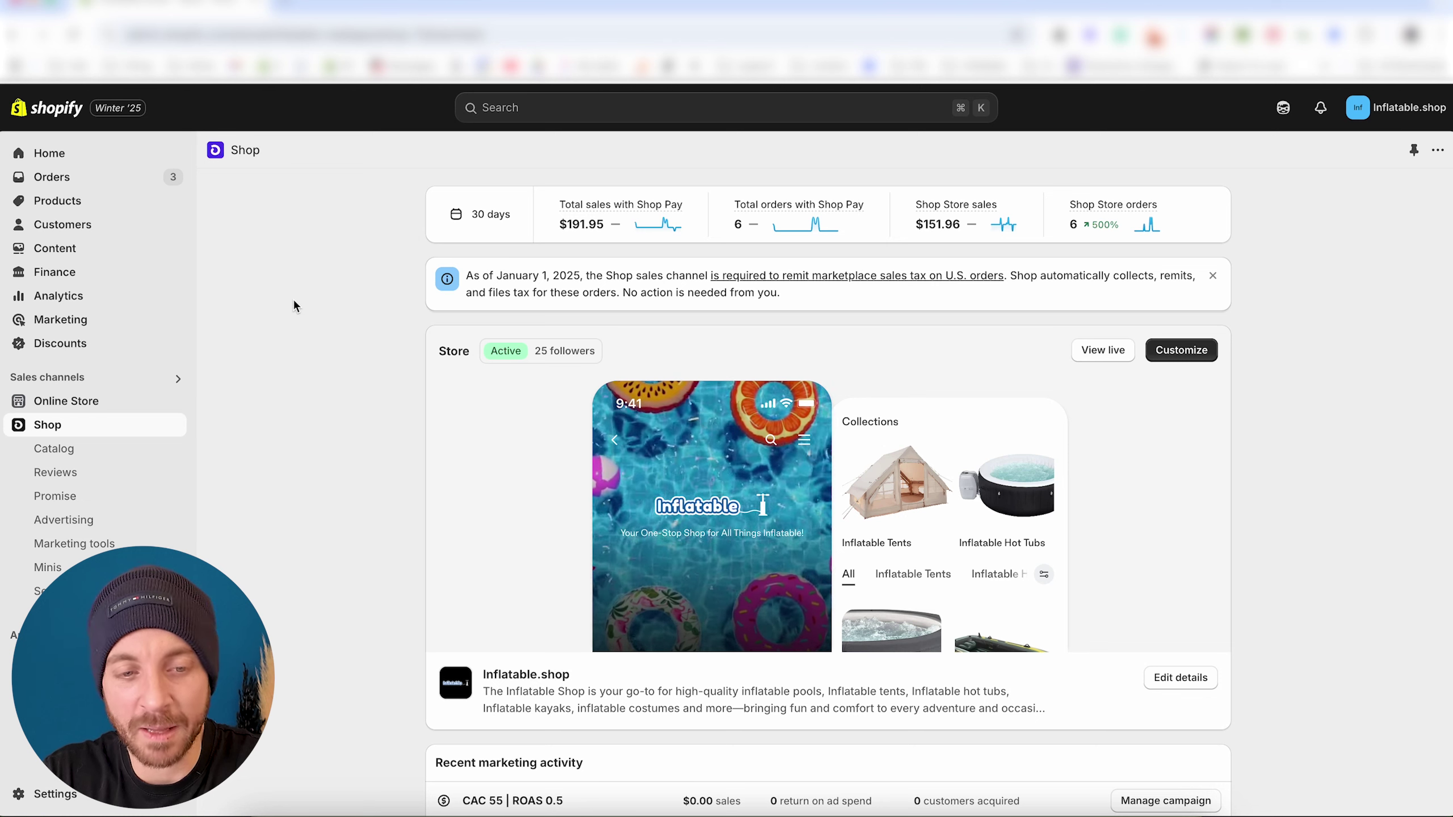
Search the store admin for "shop" to find the Shop sales channel, and close the search results.
click(533, 111)
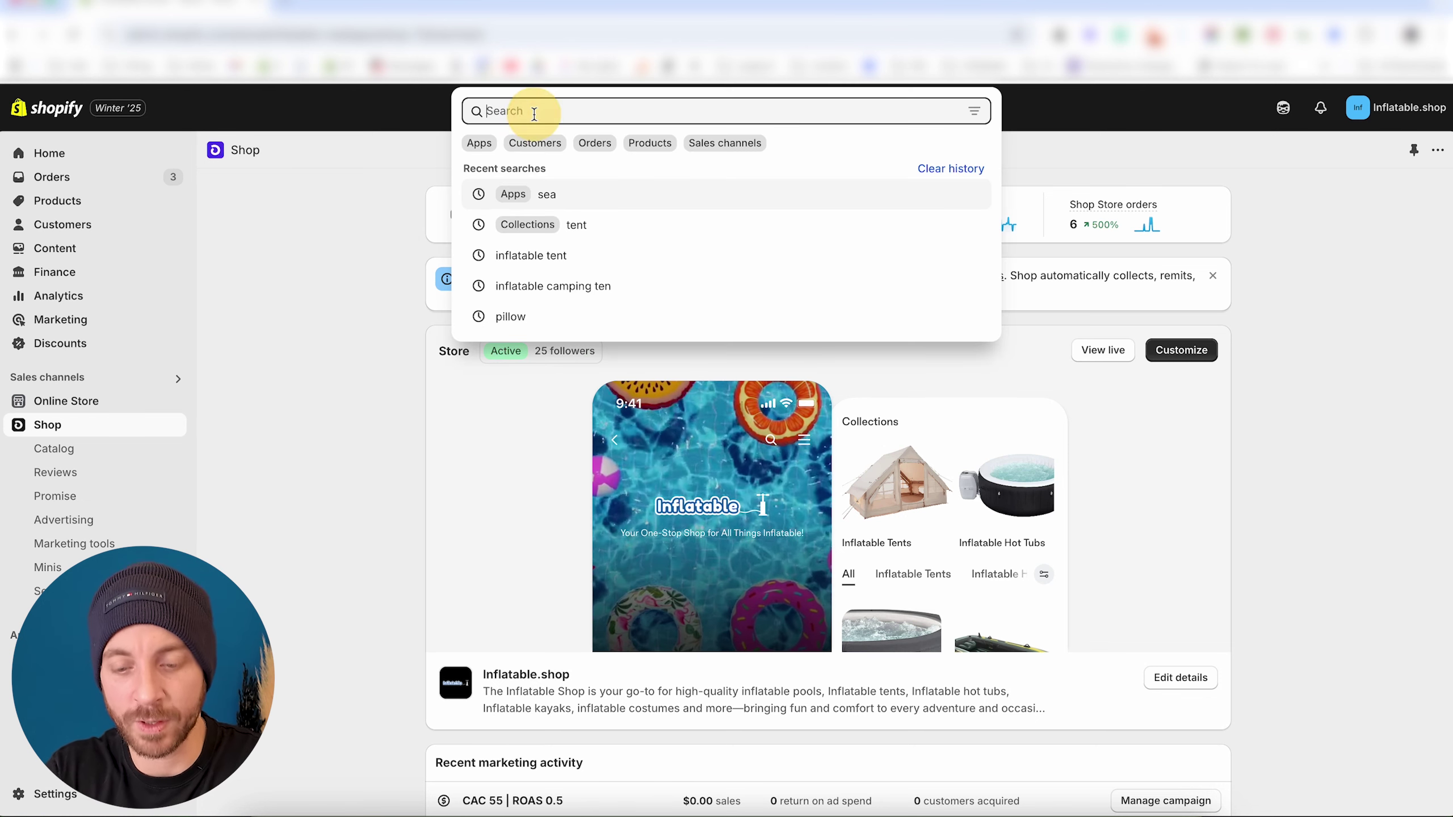
text(shop)
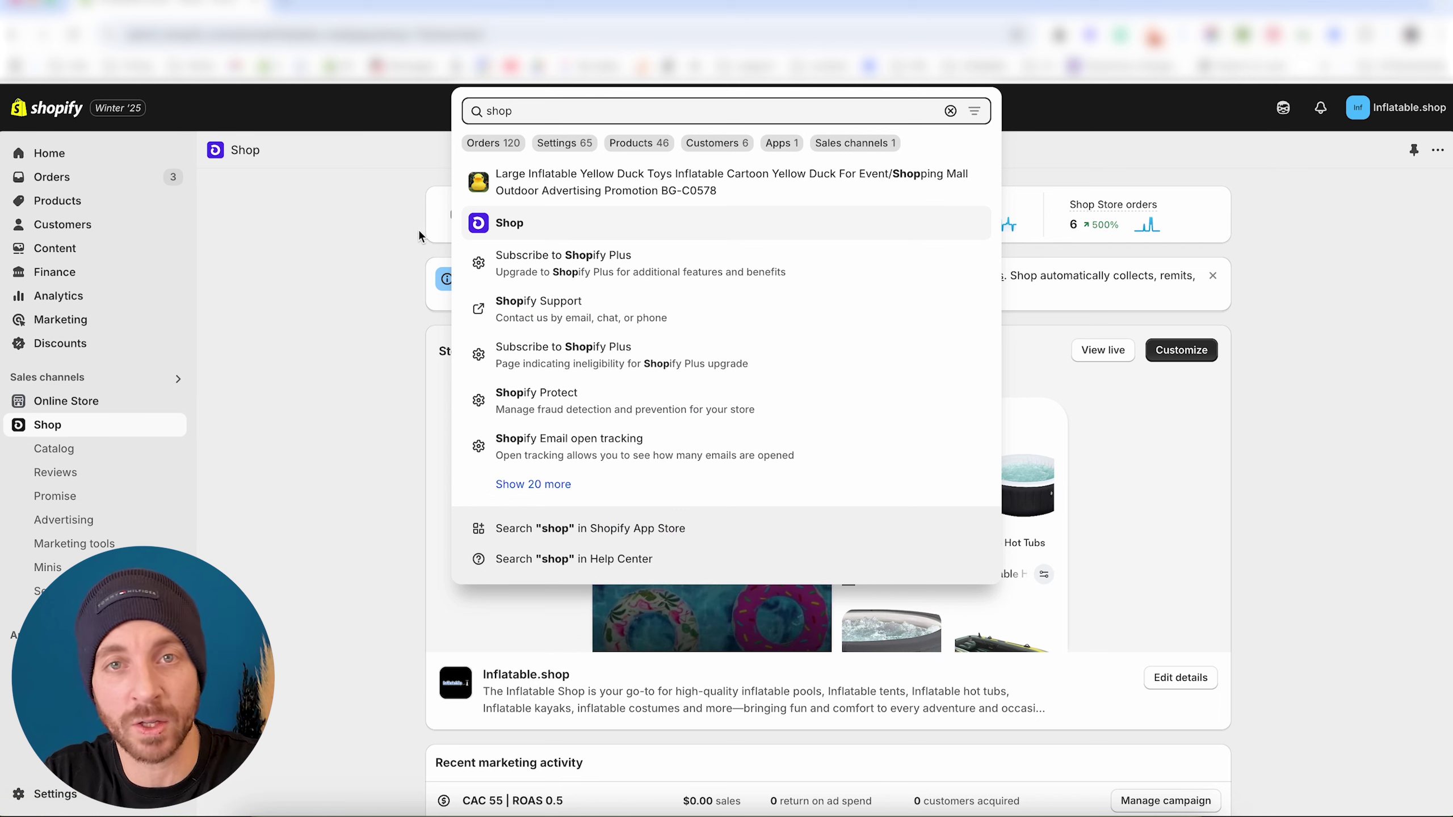
click(348, 241)
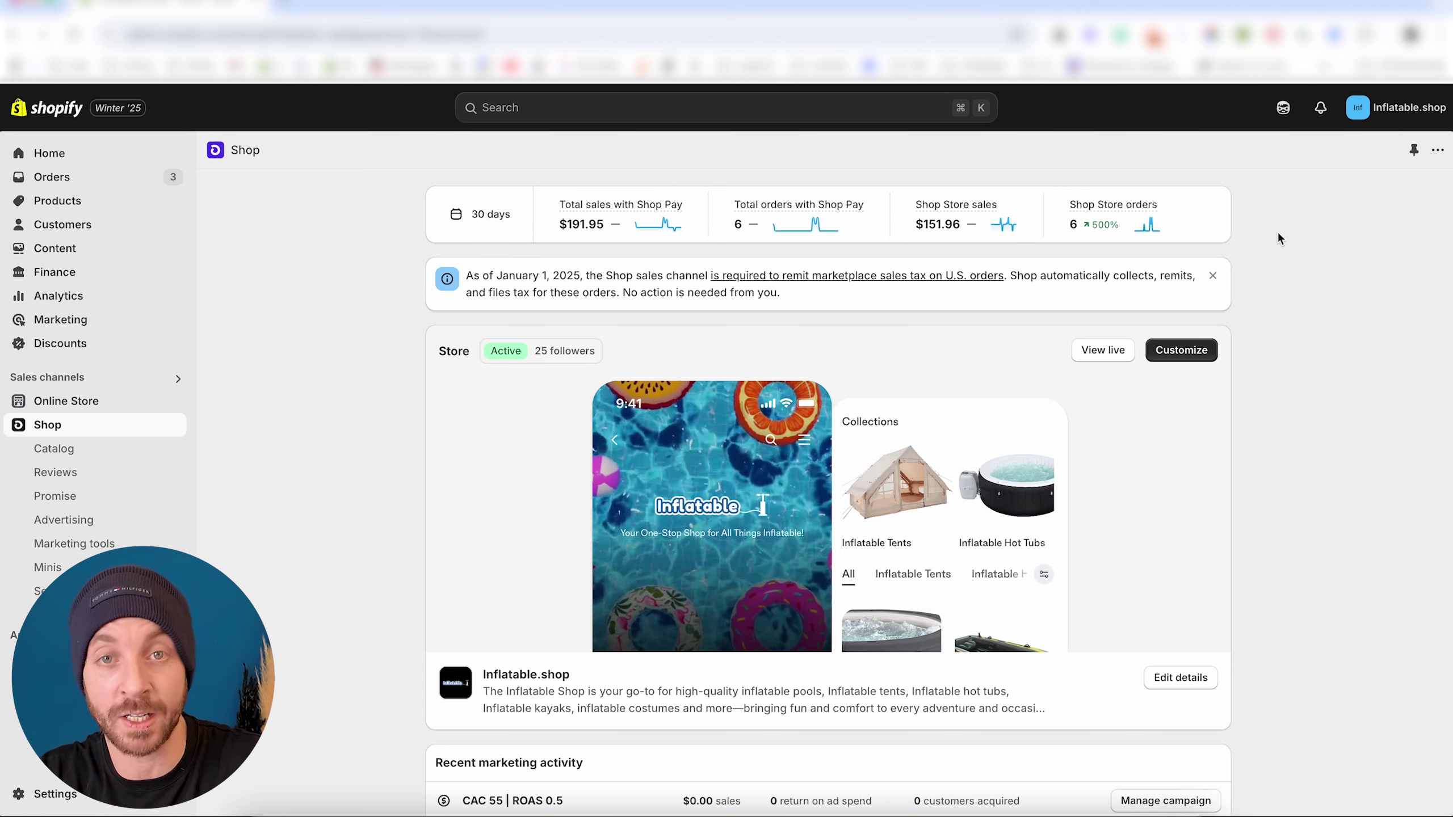
Open the Shop channel's settings and review the requirements to sell and to advertise on the Shop app.
scroll(1115, 345, down, 1)
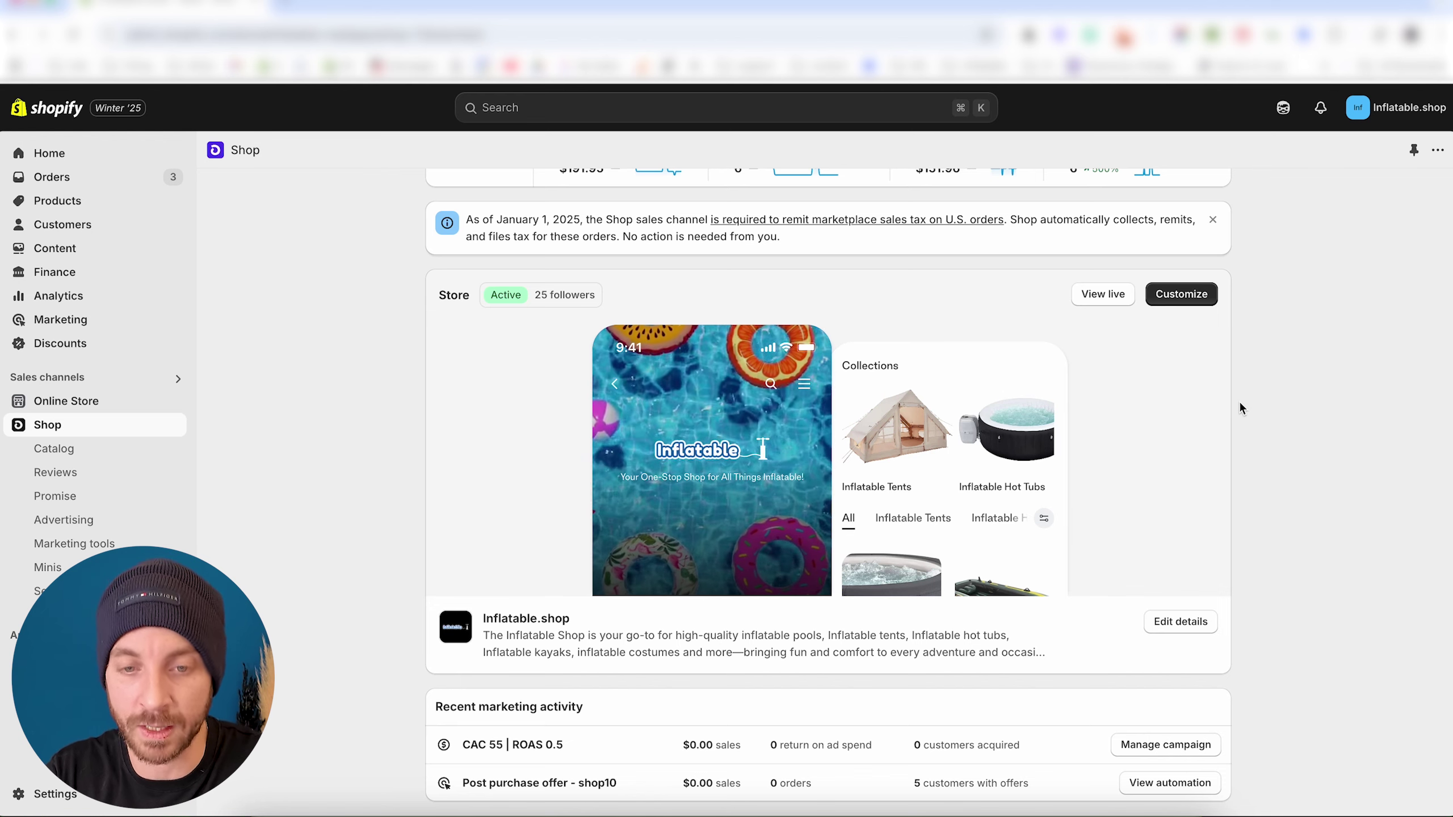
scroll(1240, 408, up, 1)
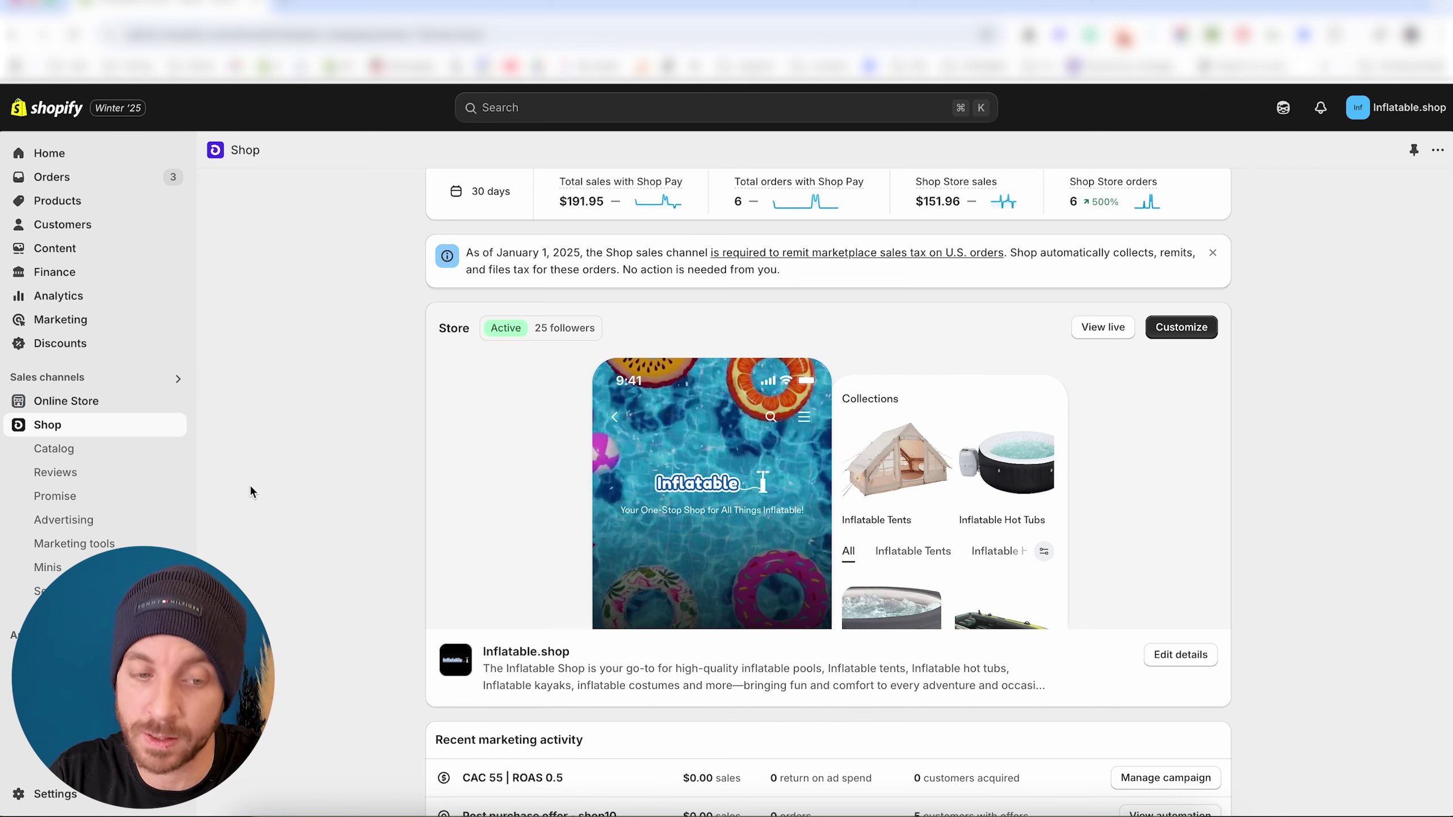
click(43, 590)
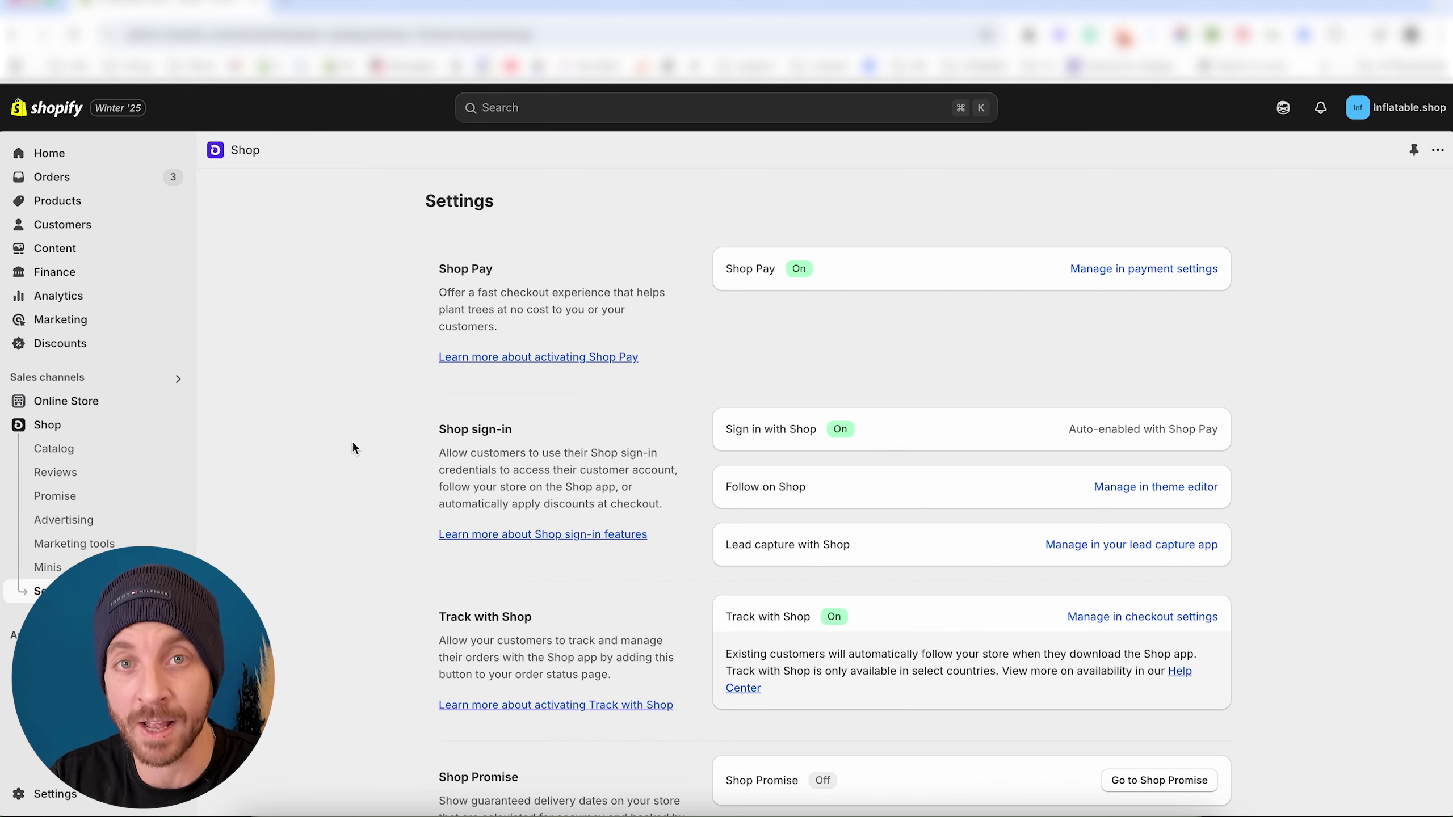
scroll(416, 433, down, 15)
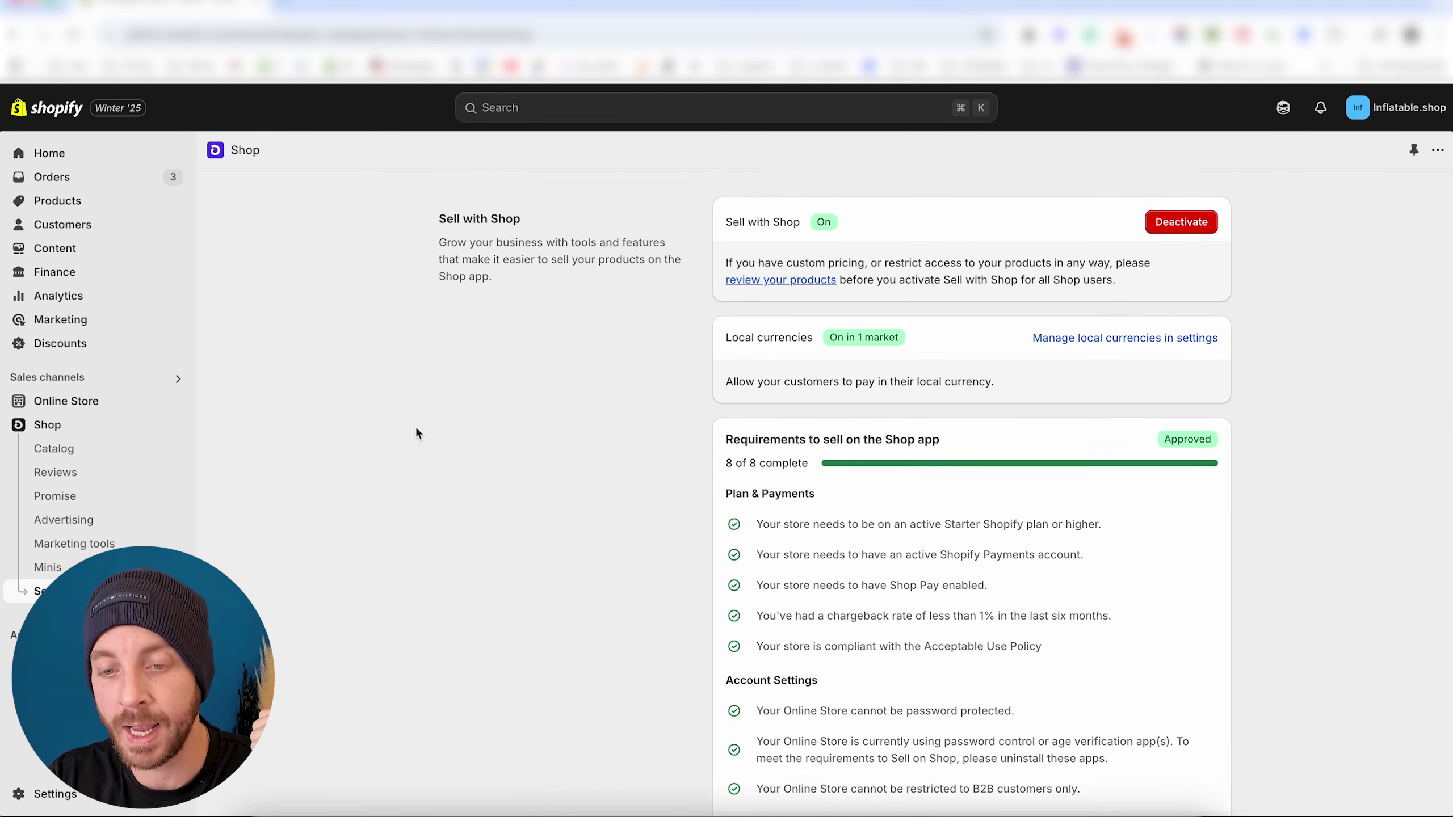
scroll(416, 431, down, 5)
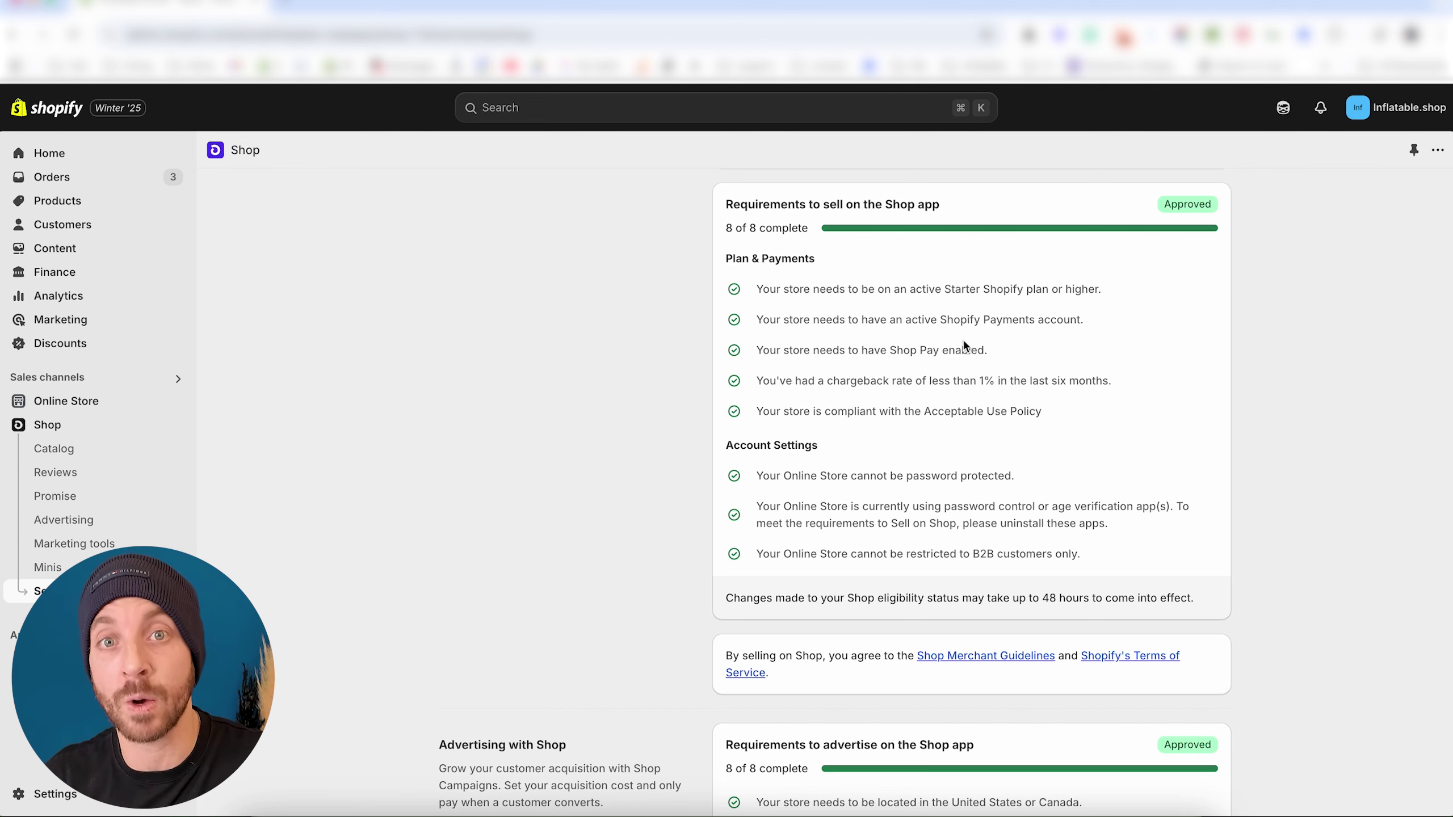
scroll(963, 345, down, 6)
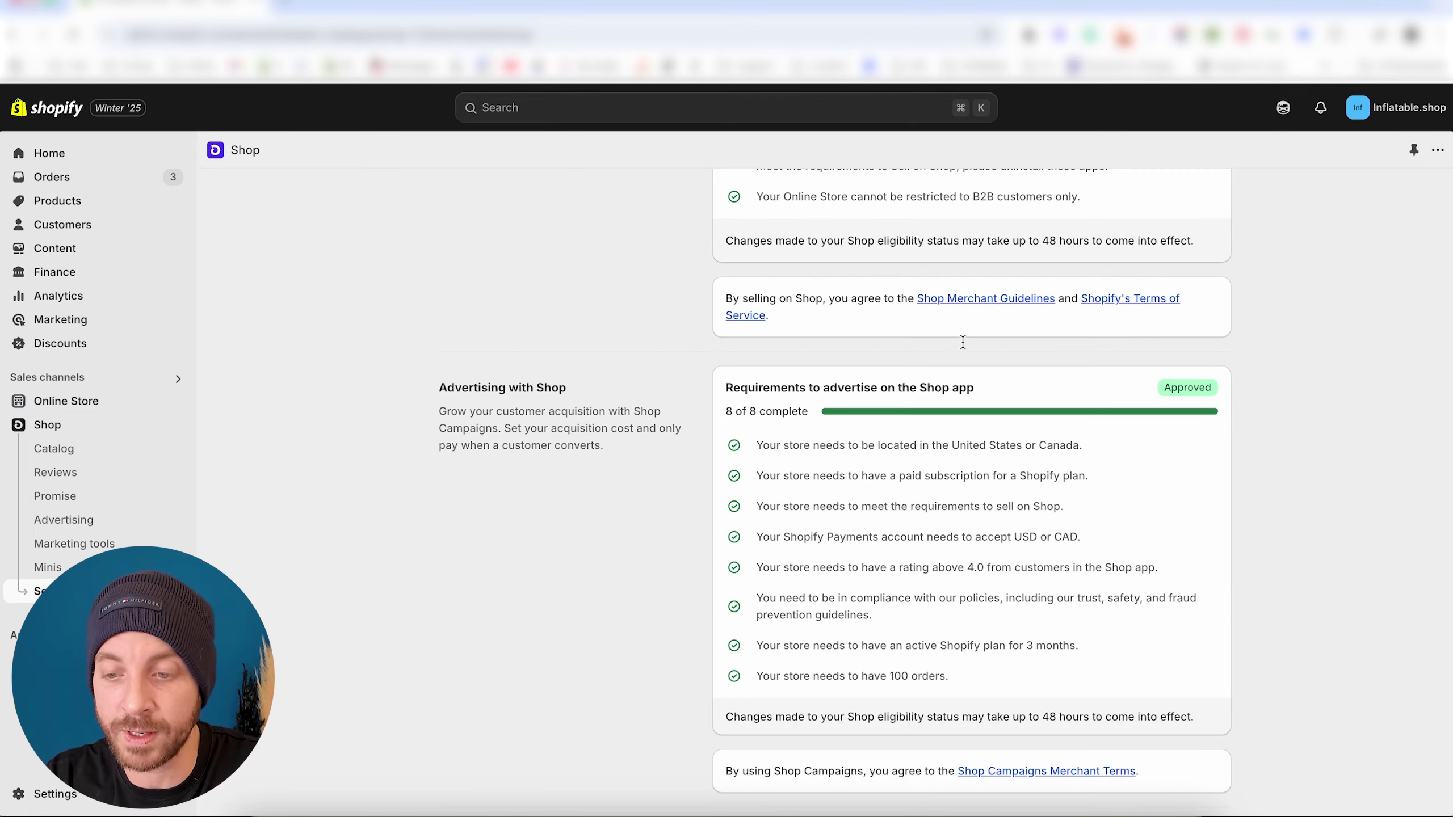
scroll(963, 342, down, 1)
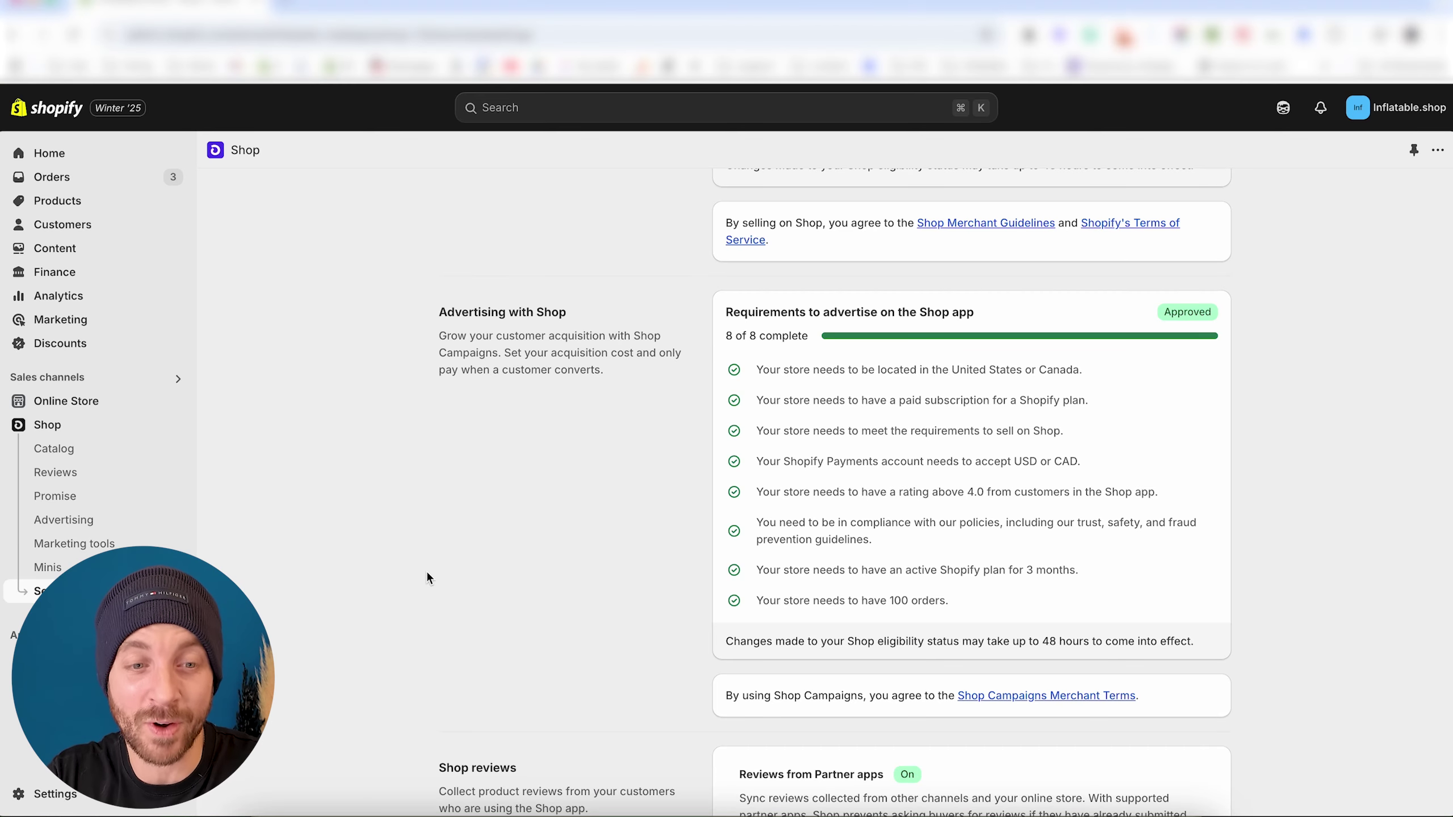
Open the Shop channel's advertising overview, look over the campaigns, and show the results for the last 30 days.
click(69, 519)
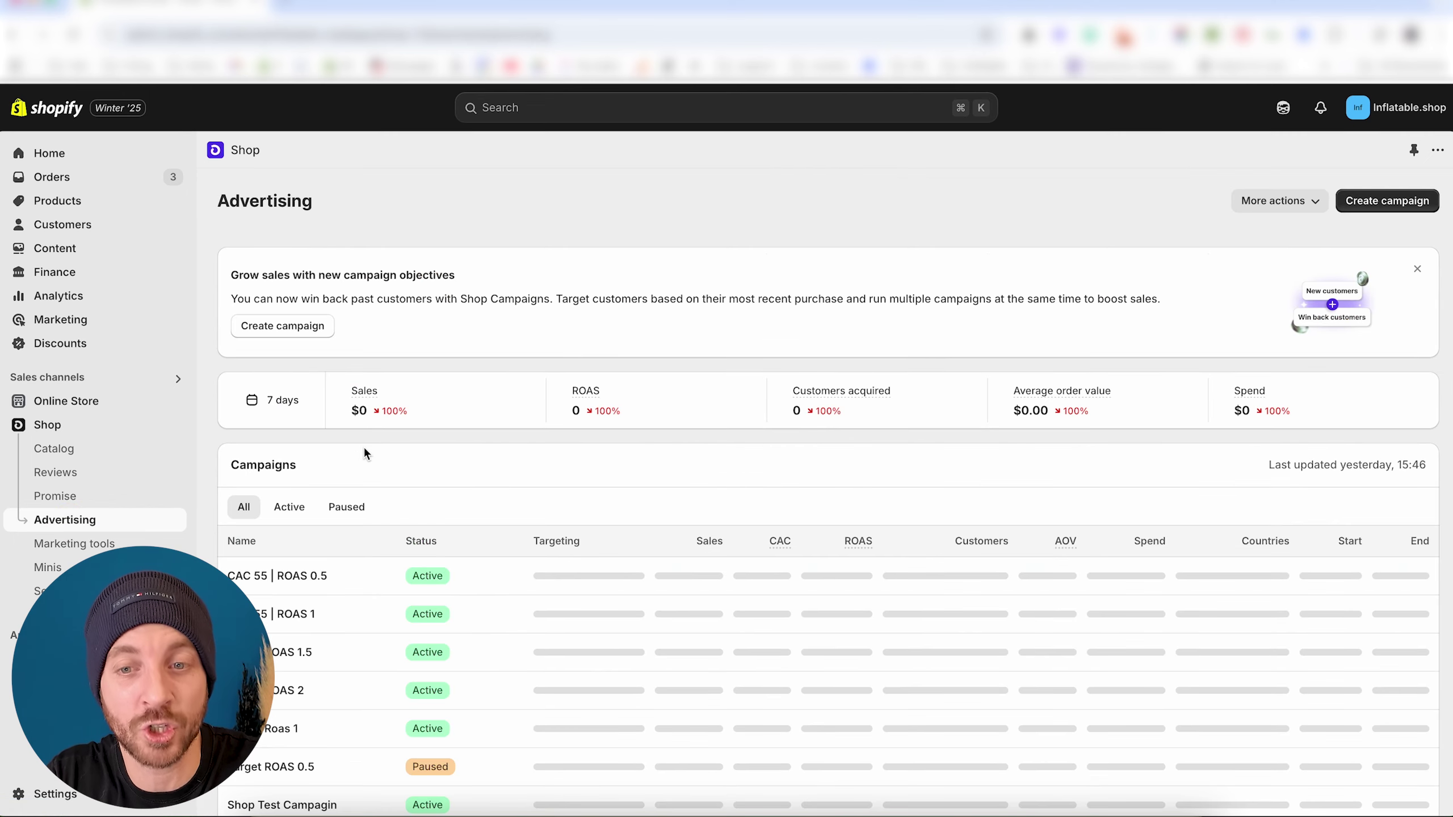
scroll(610, 225, down, 3)
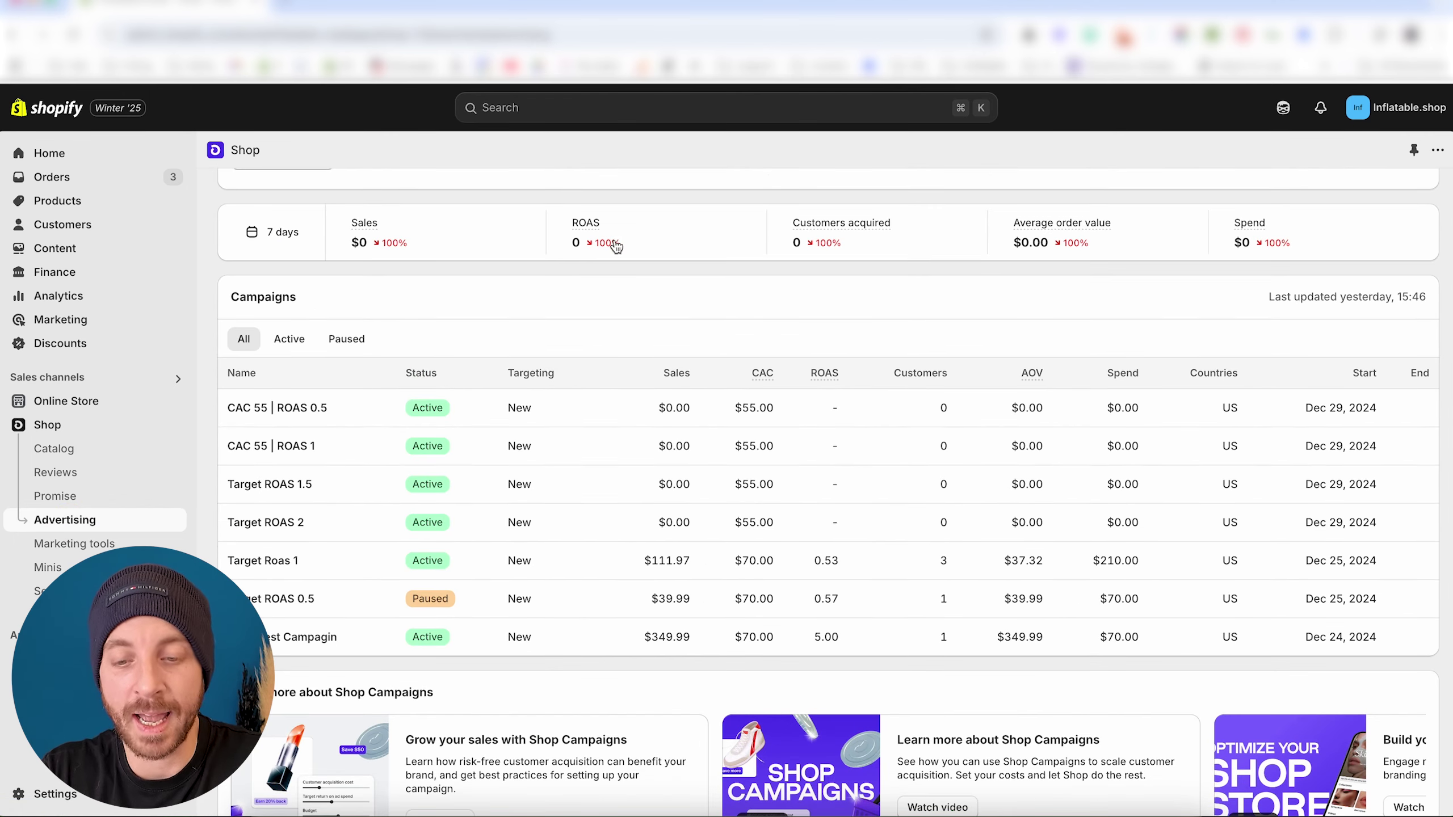
scroll(645, 310, down, 2)
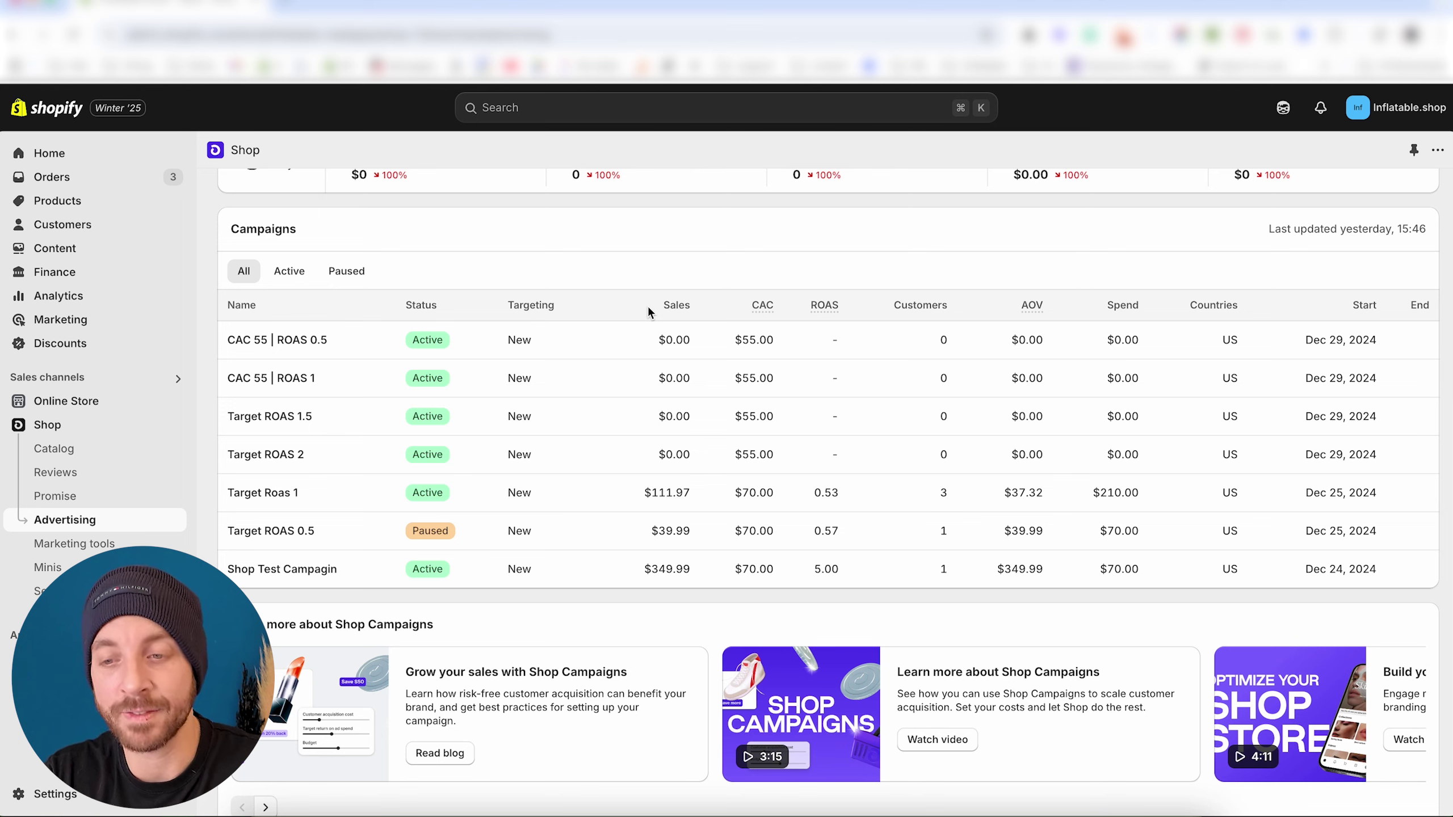
scroll(652, 311, up, 2)
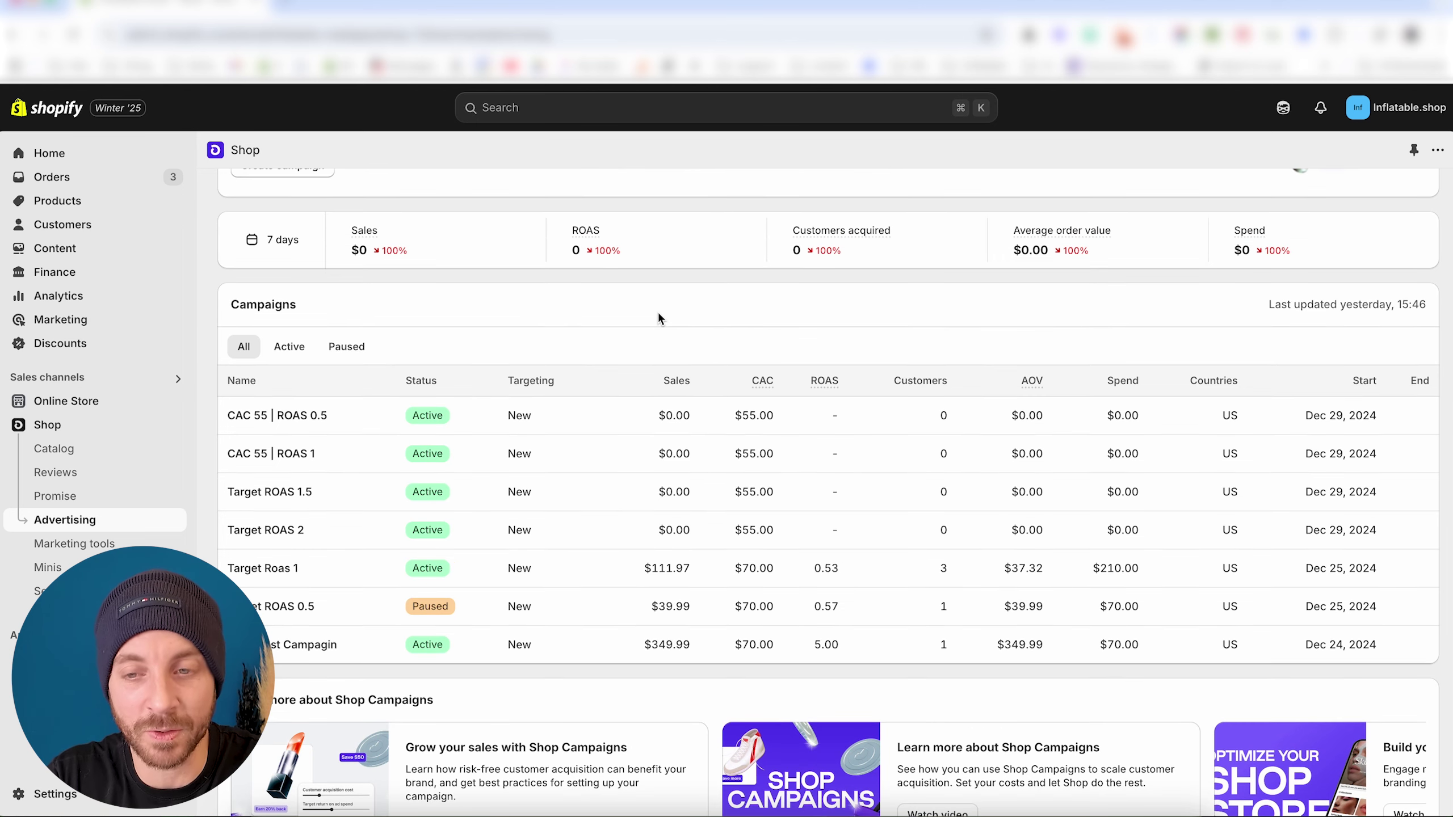
scroll(649, 321, up, 2)
click(270, 364)
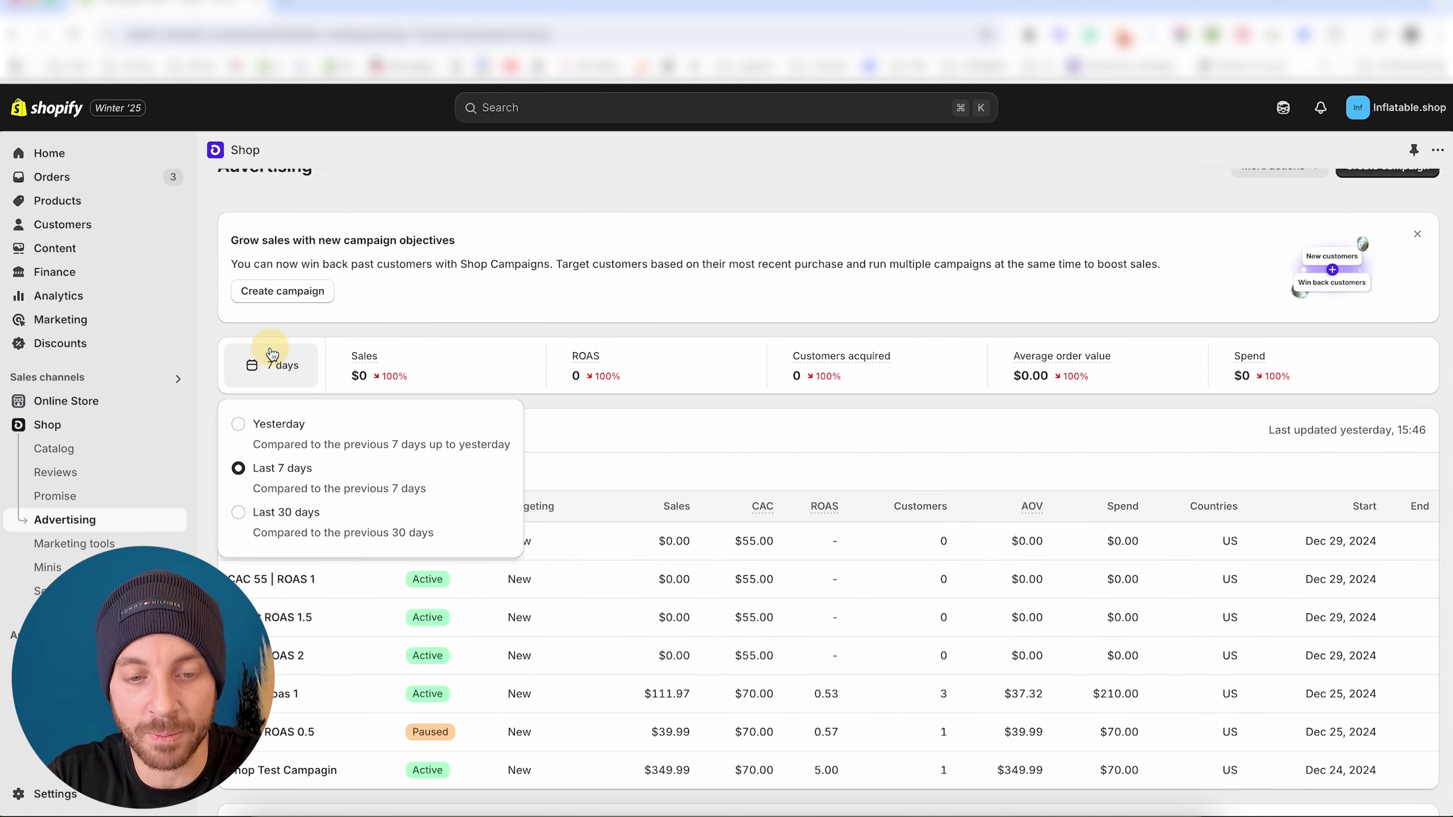
click(318, 516)
click(667, 412)
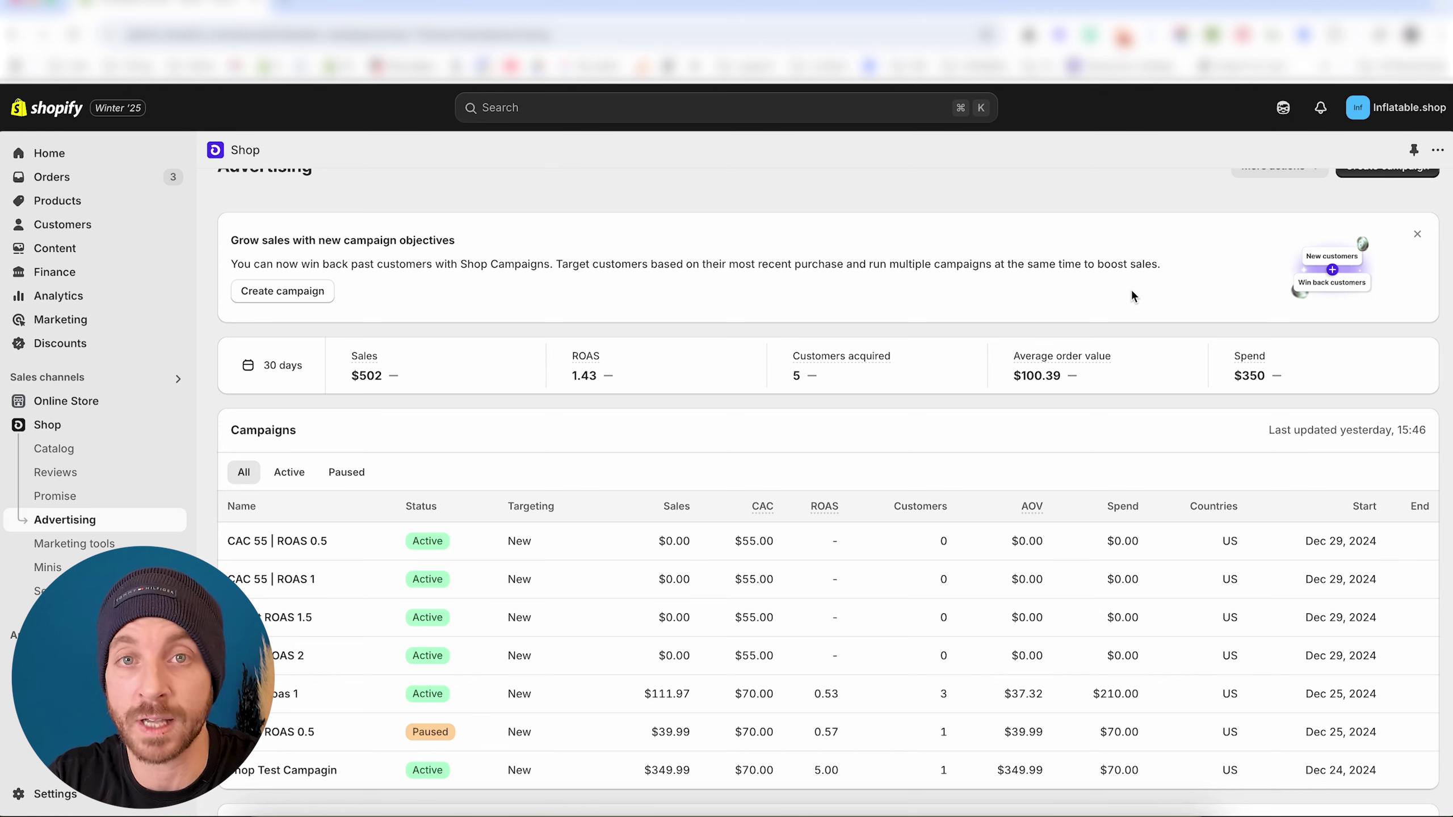
Open the "CAC 55 | ROAS 0.5" campaign, examine its spend and settings, and return to the advertising overview.
scroll(888, 312, down, 3)
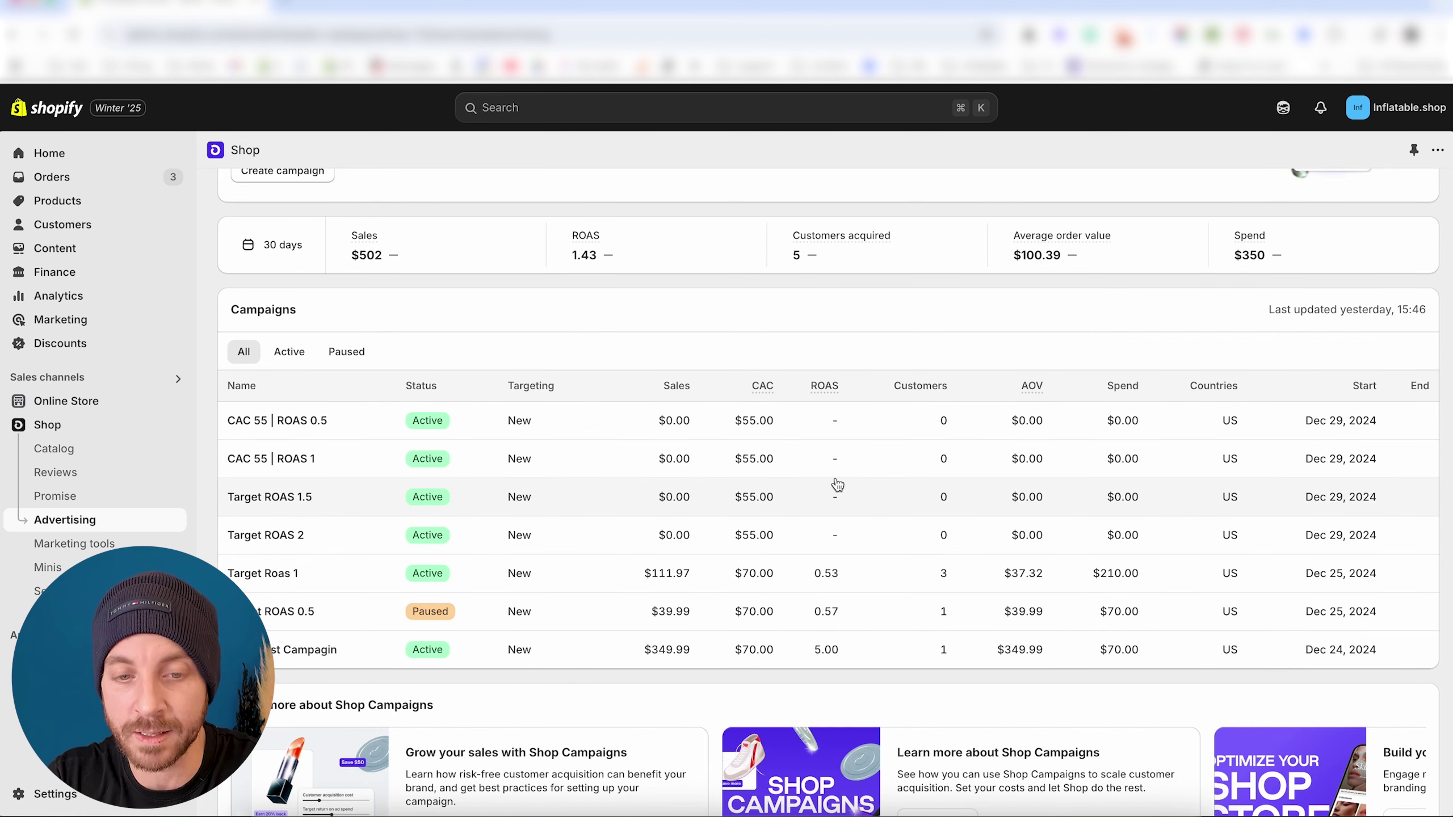
click(315, 421)
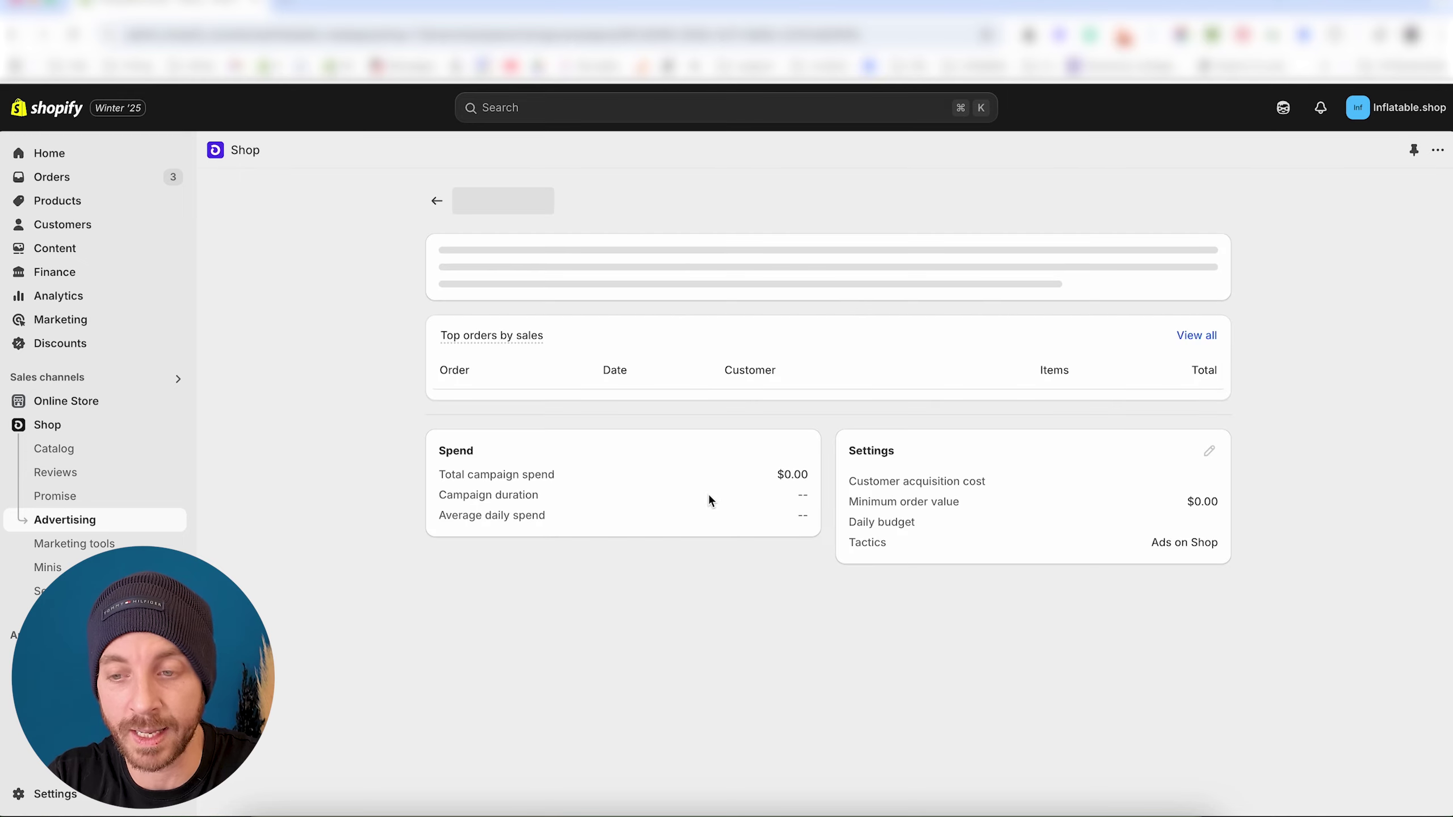
scroll(840, 379, down, 2)
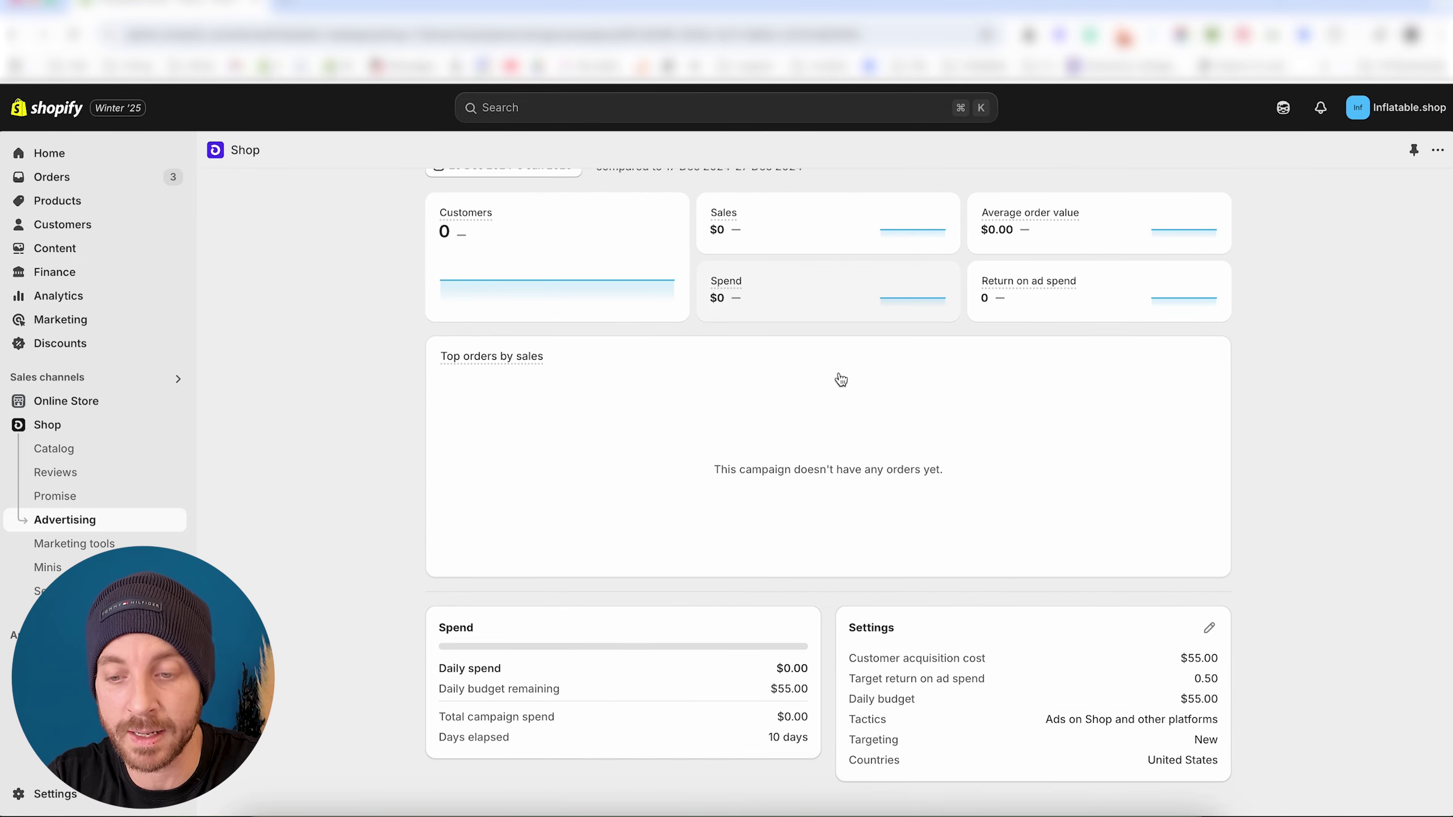
scroll(840, 379, up, 2)
click(433, 198)
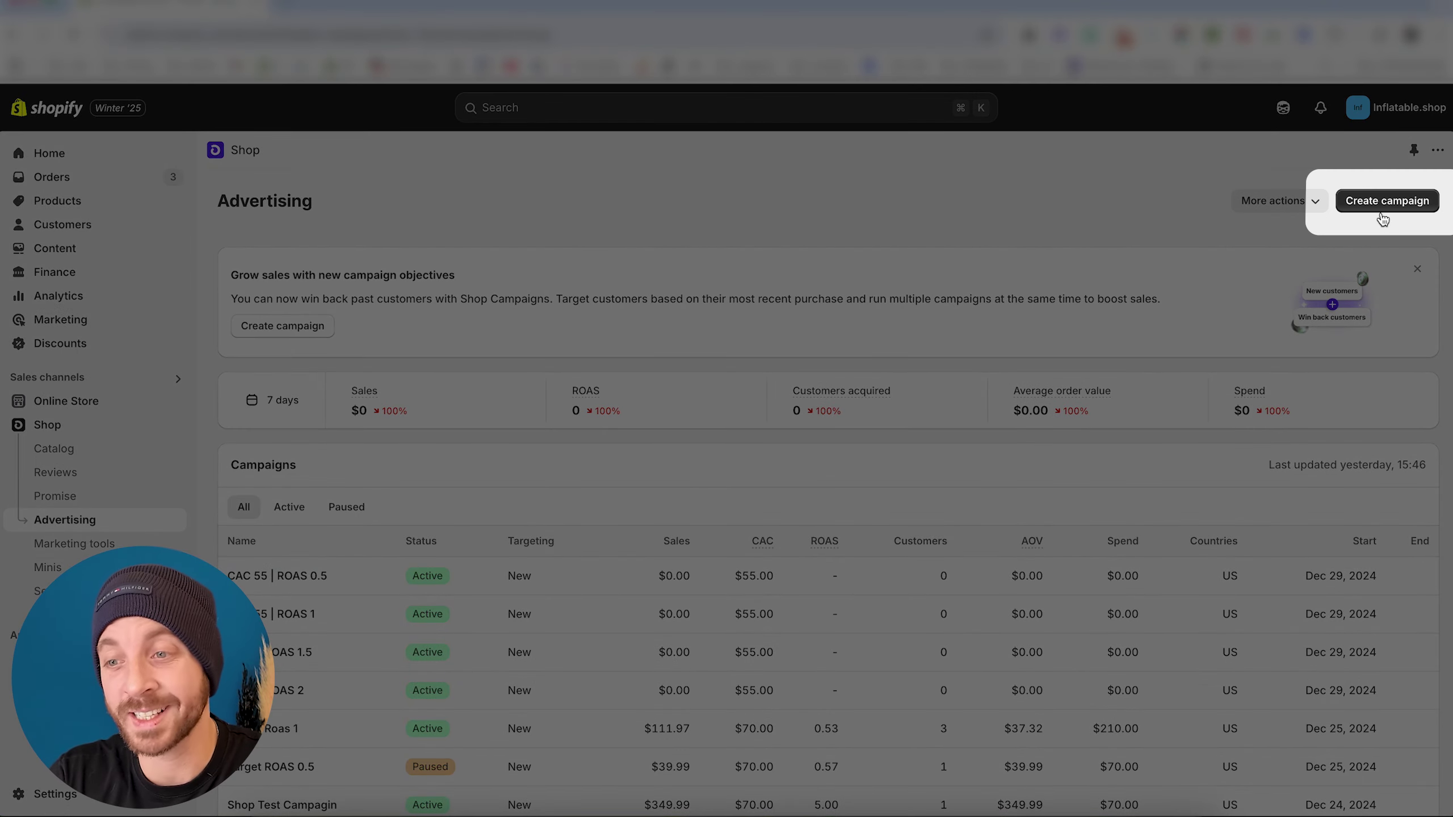
Start a new campaign and set its targeting to New customers after checking the time-since-last-order options for lapsed customers.
click(1382, 218)
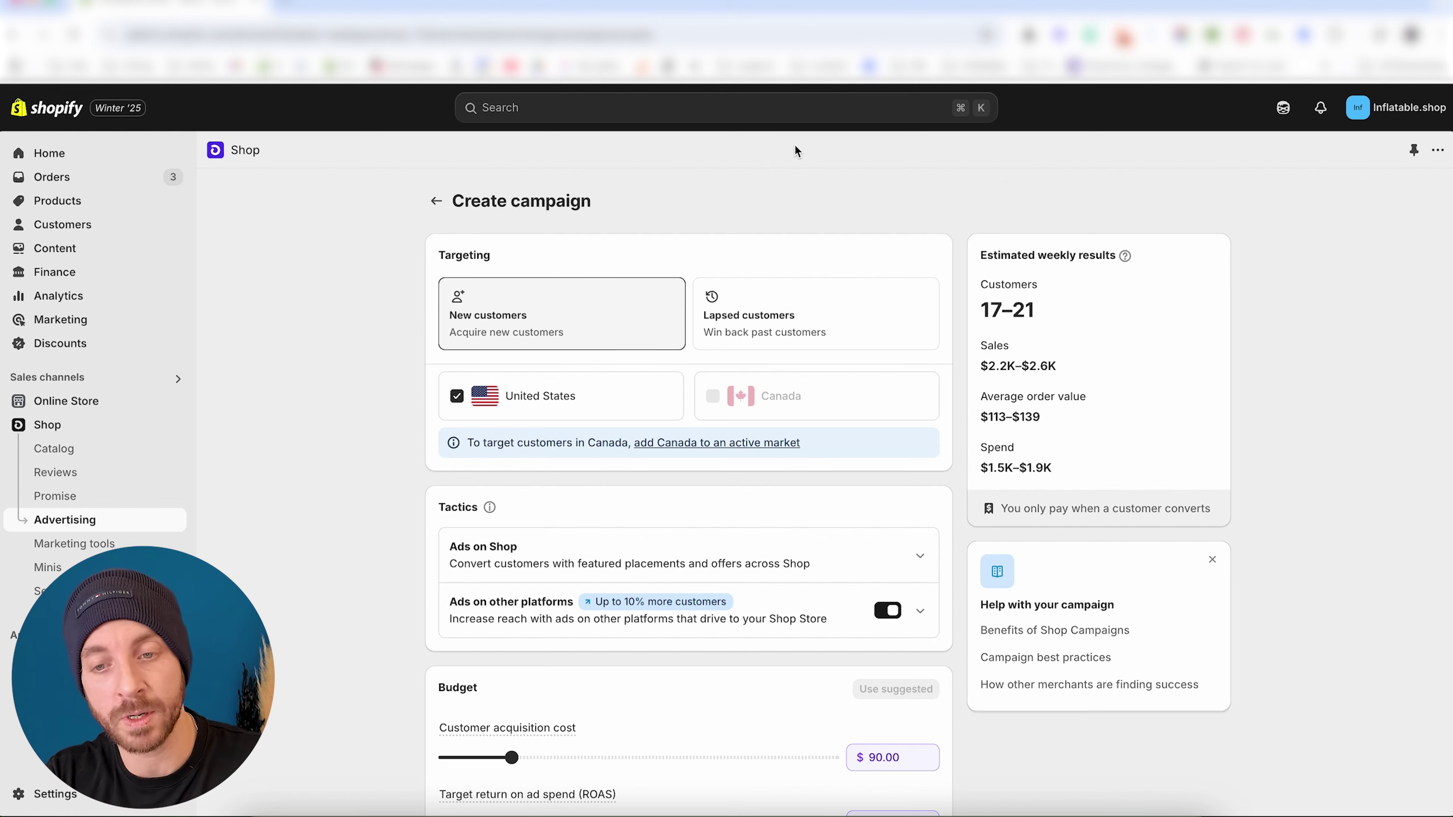
click(756, 301)
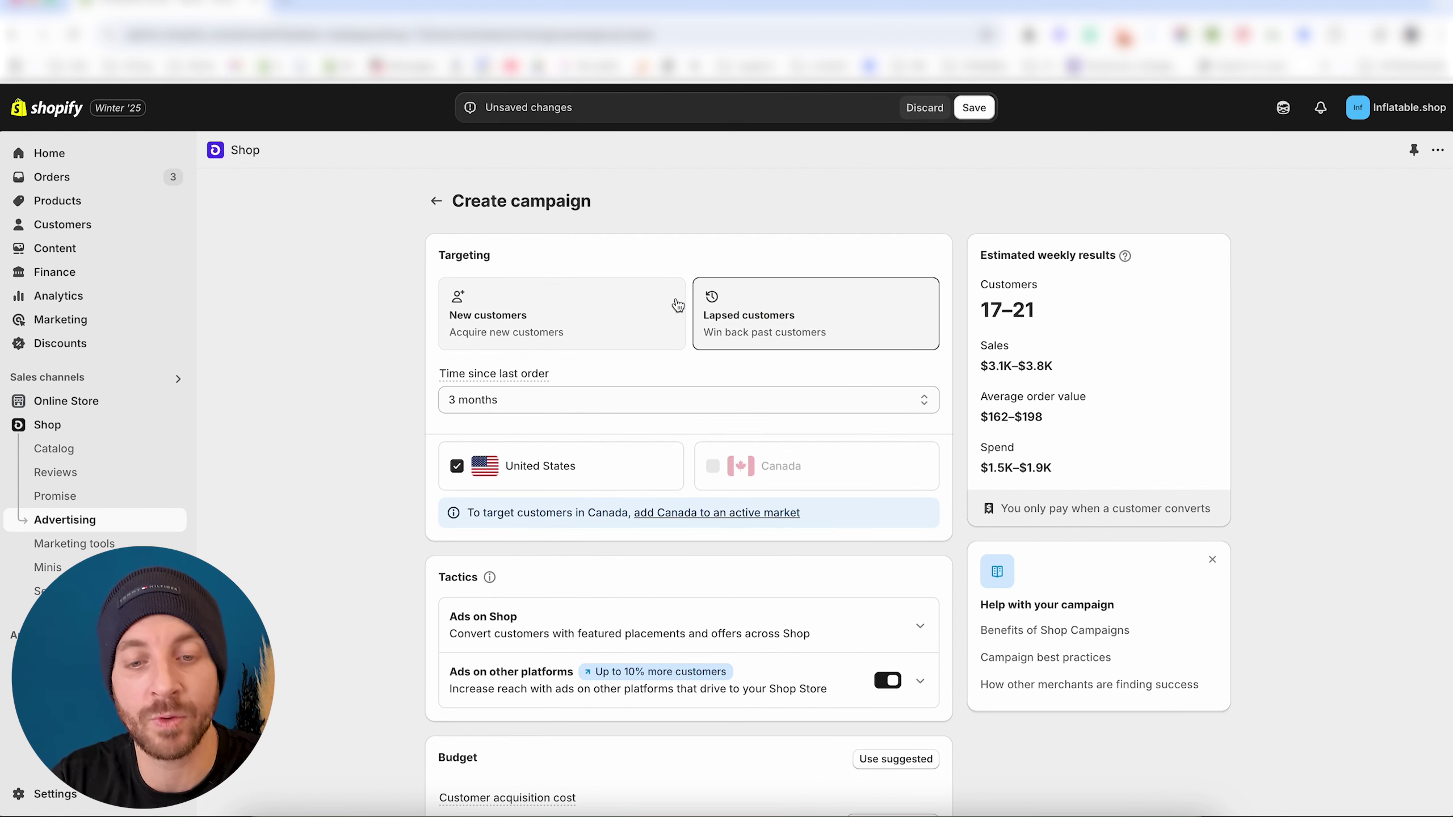
click(586, 401)
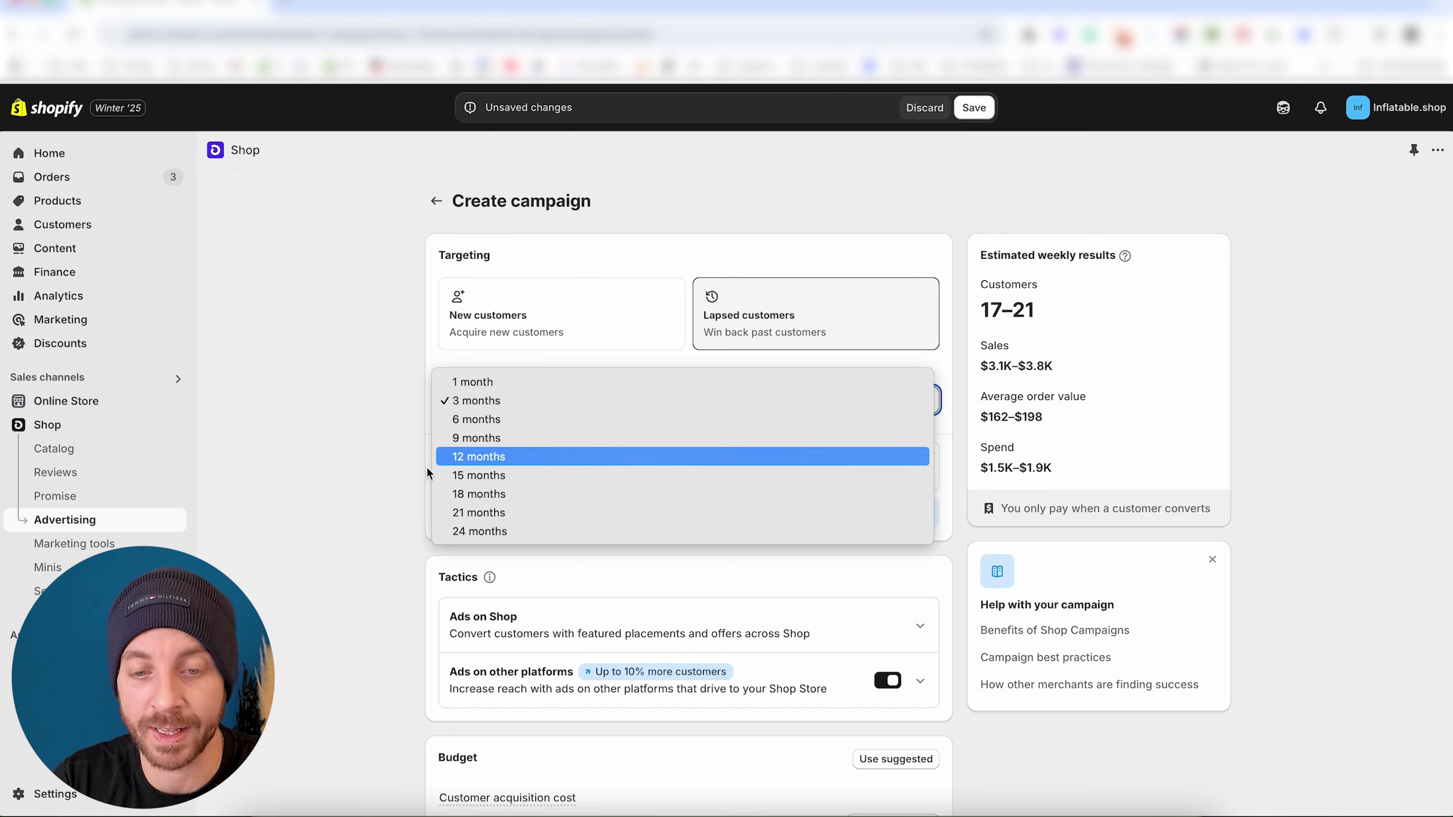
click(375, 440)
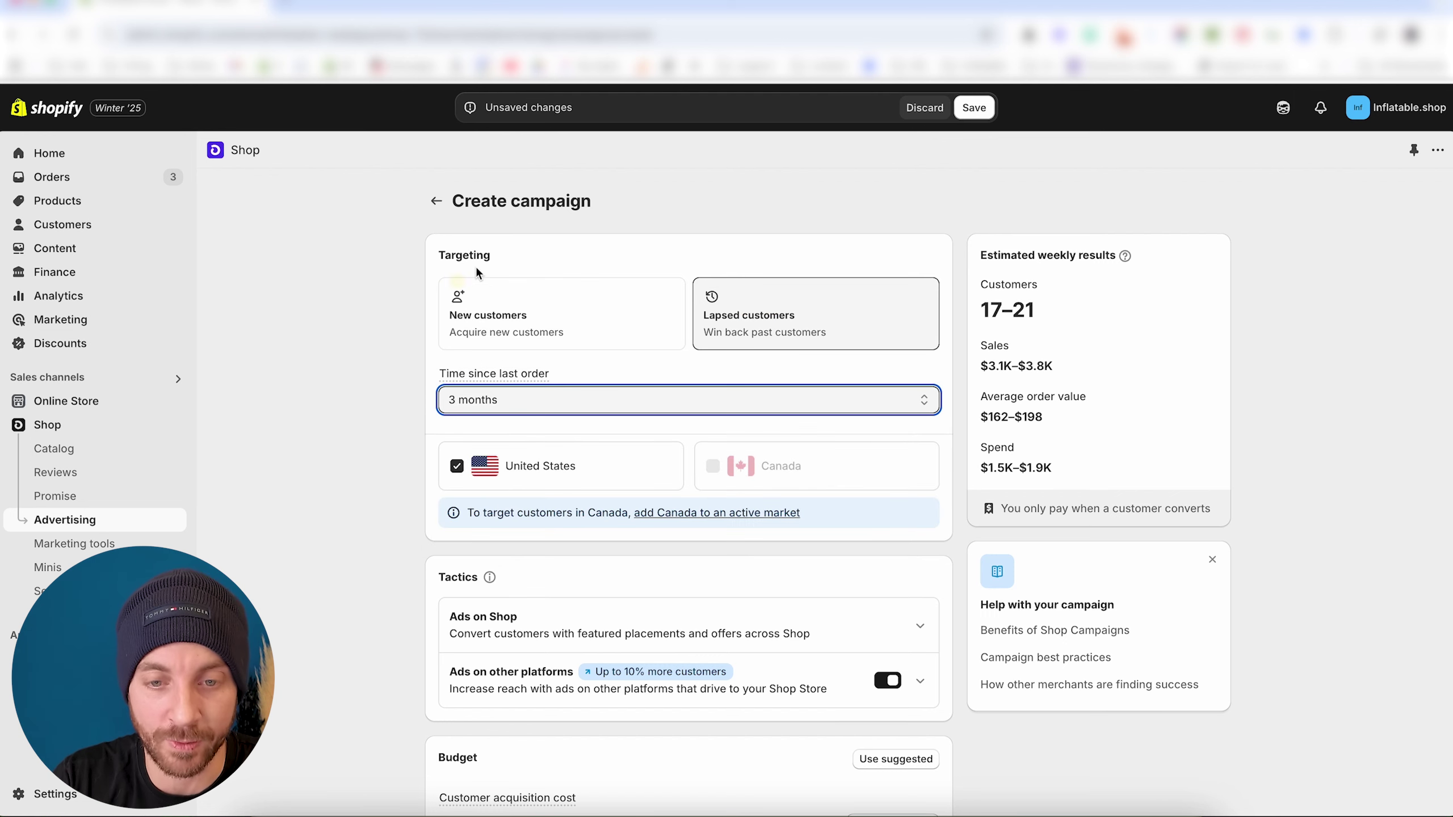
click(538, 298)
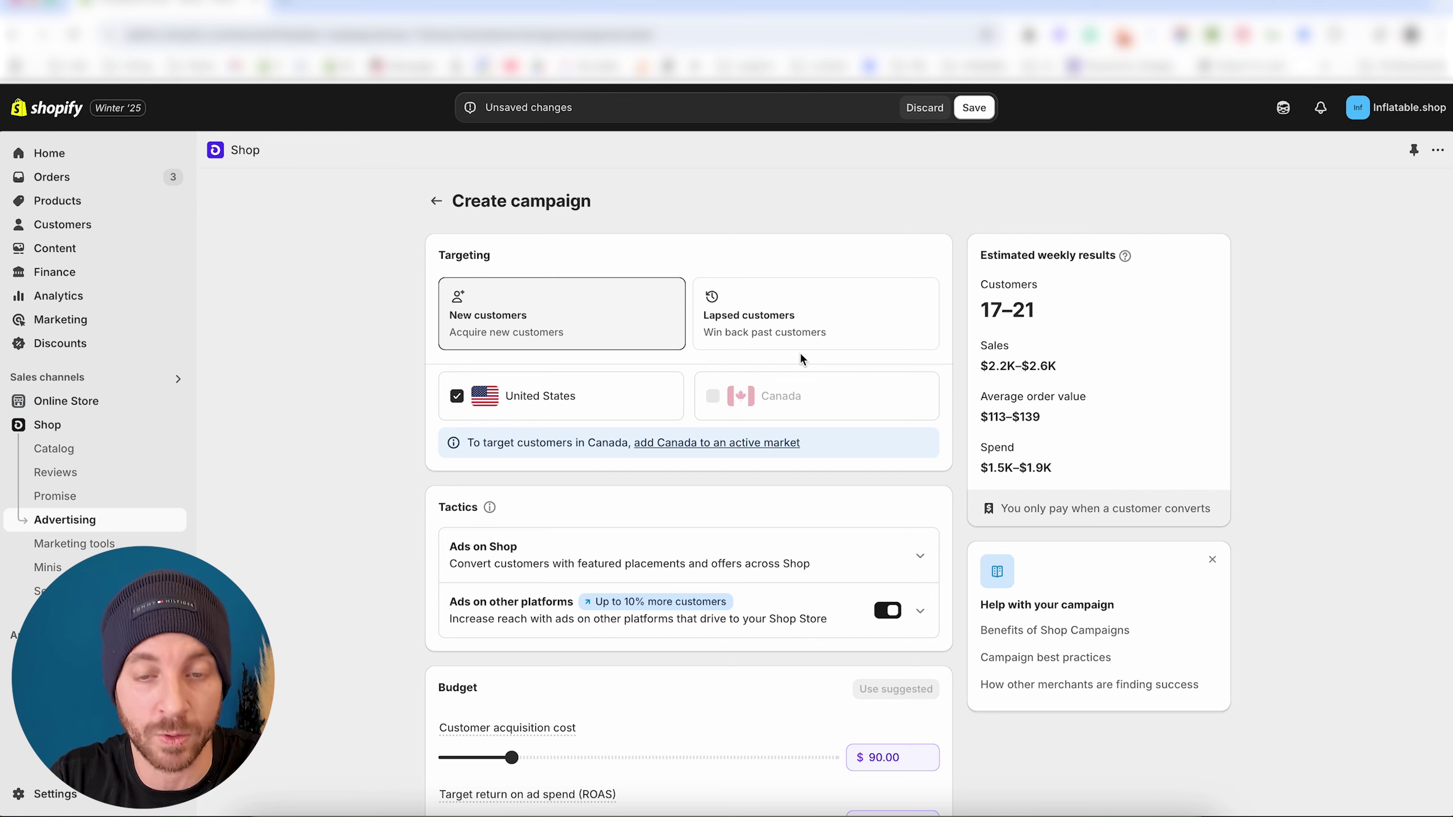
Preview the example ads for both campaign tactics, Ads on Shop and Ads on other platforms, and collapse them again.
scroll(947, 315, down, 5)
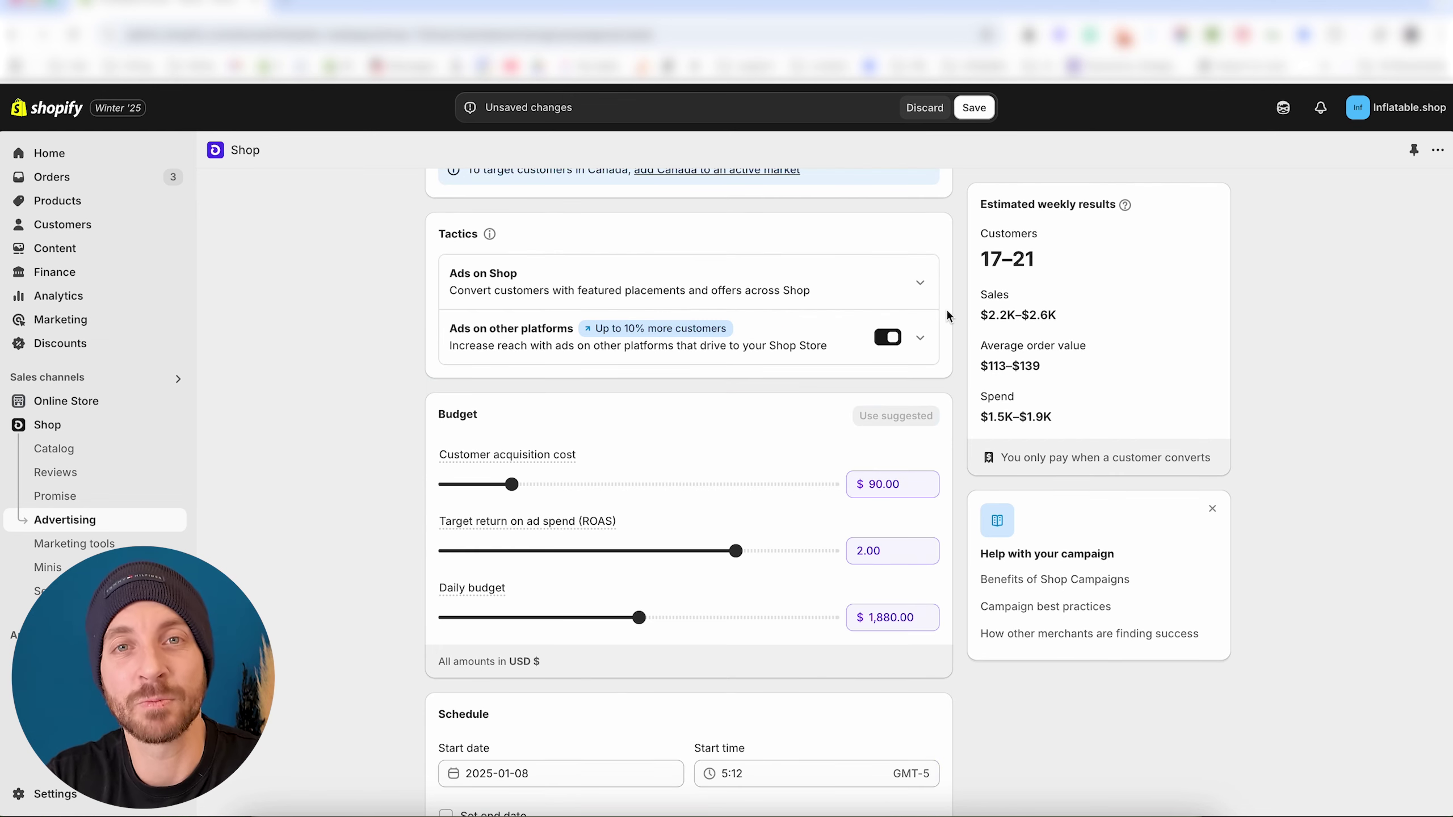
click(903, 283)
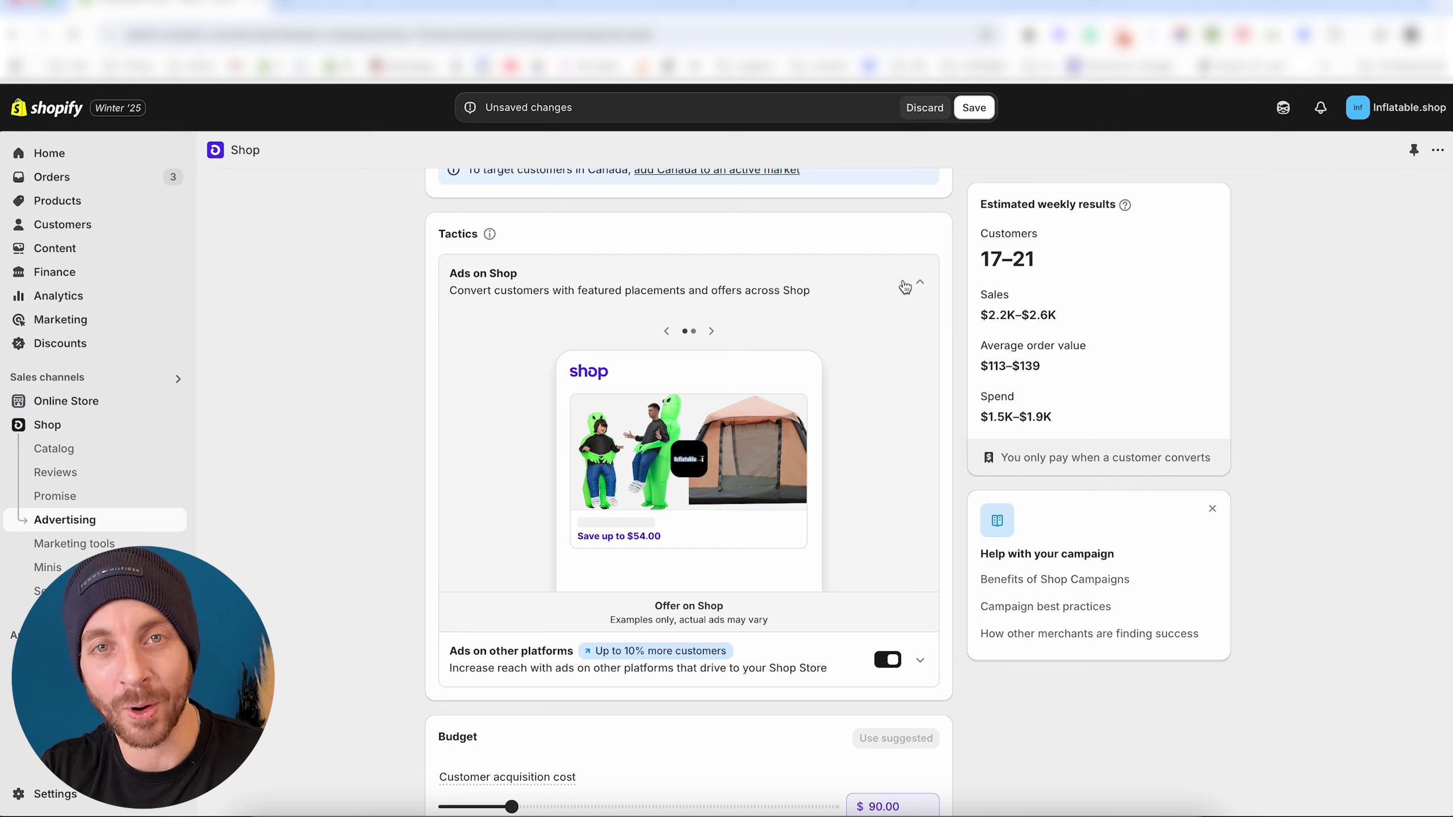
click(904, 284)
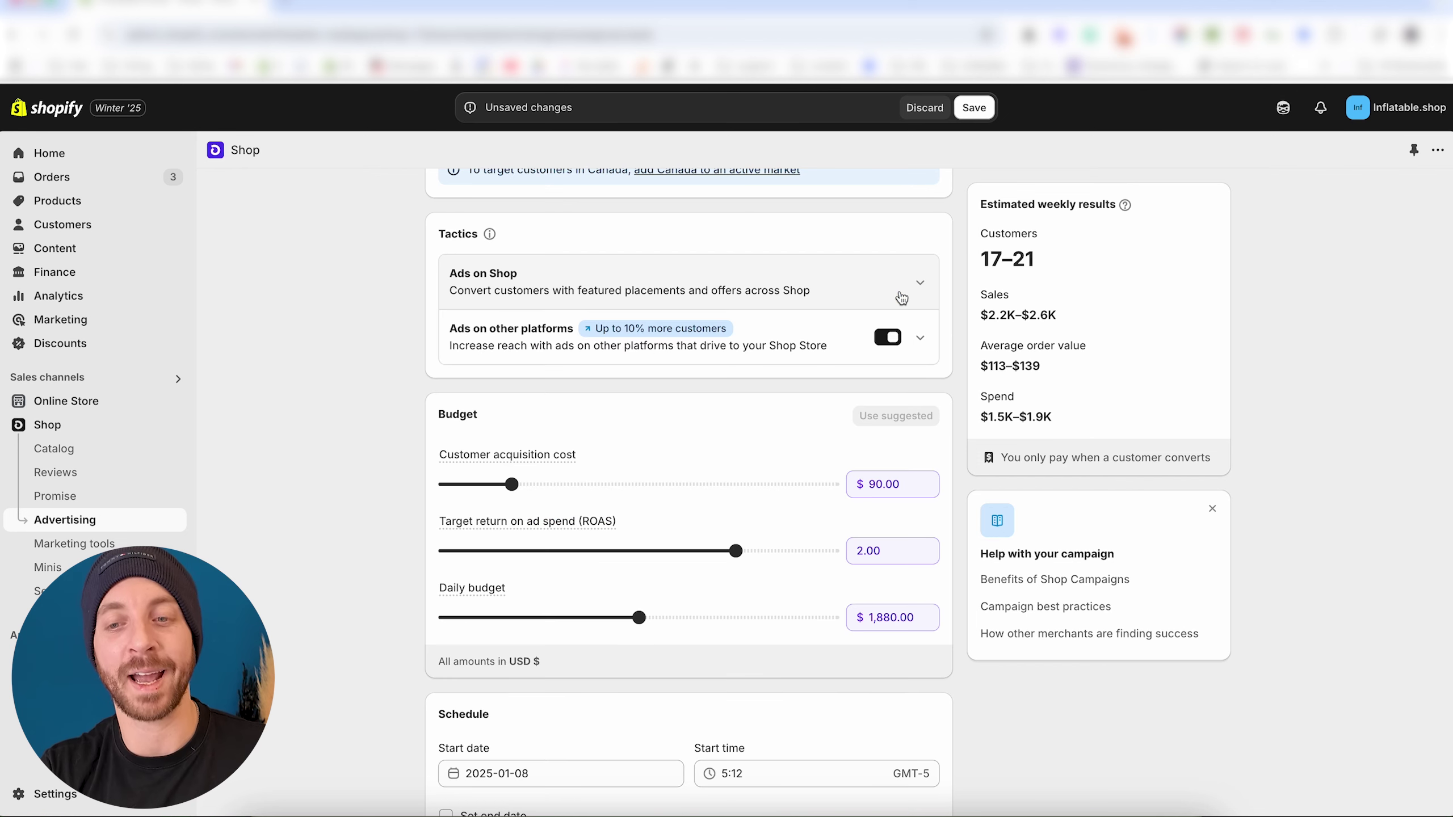
click(922, 339)
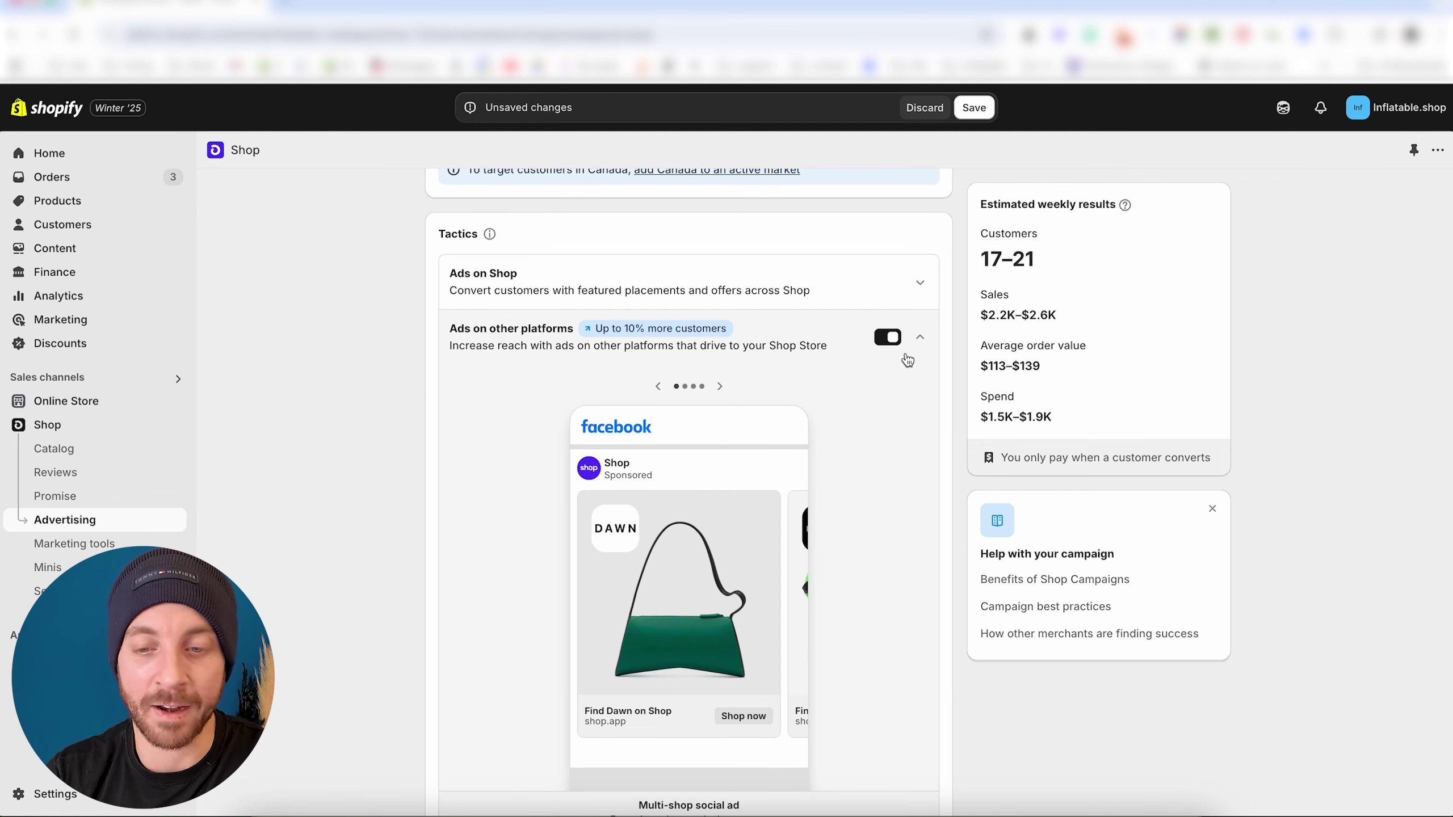
click(910, 348)
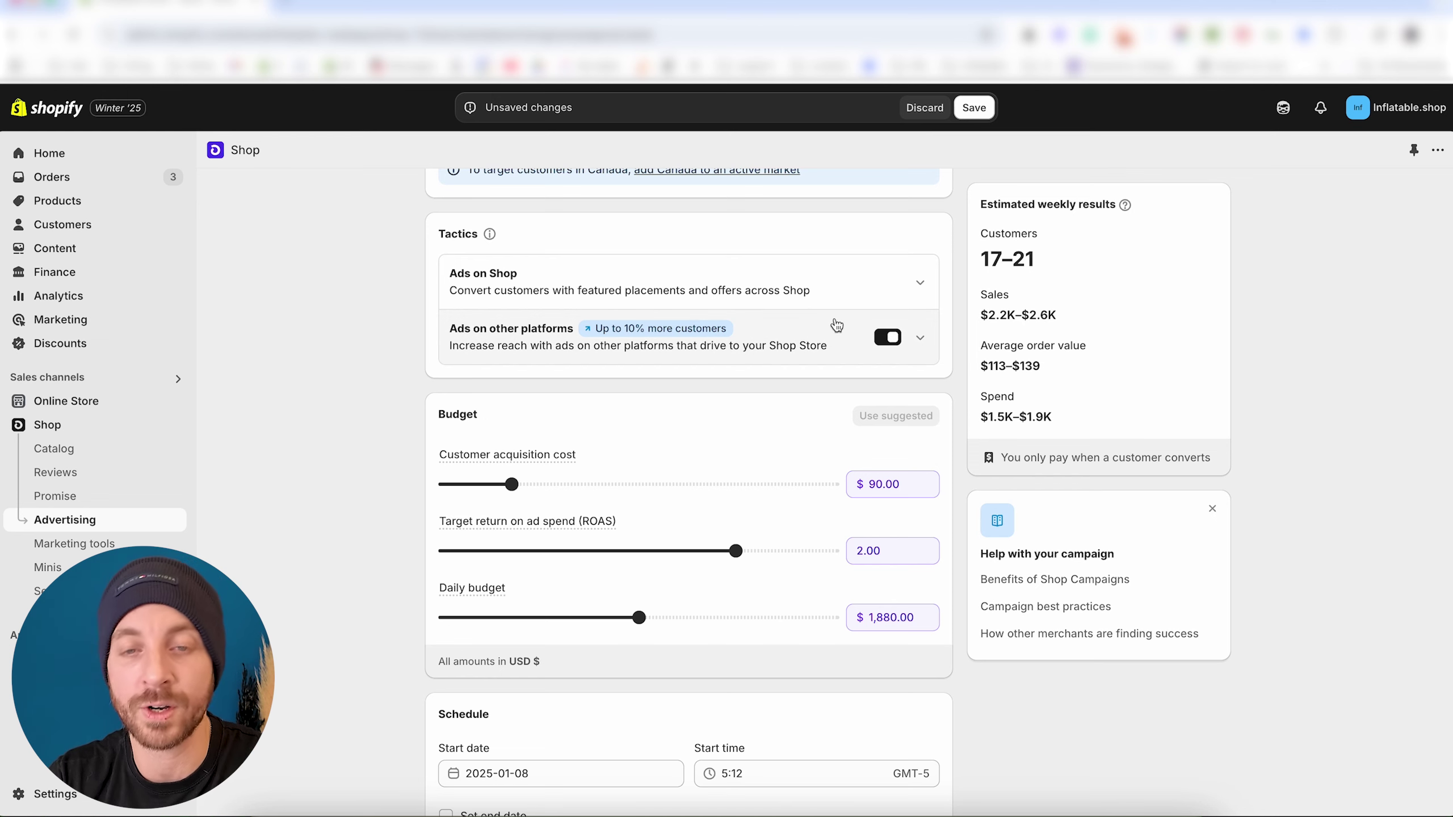
Set the campaign's customer acquisition cost to $60.00, target return on ad spend to 0.50 and daily budget to $60.00.
scroll(744, 326, down, 2)
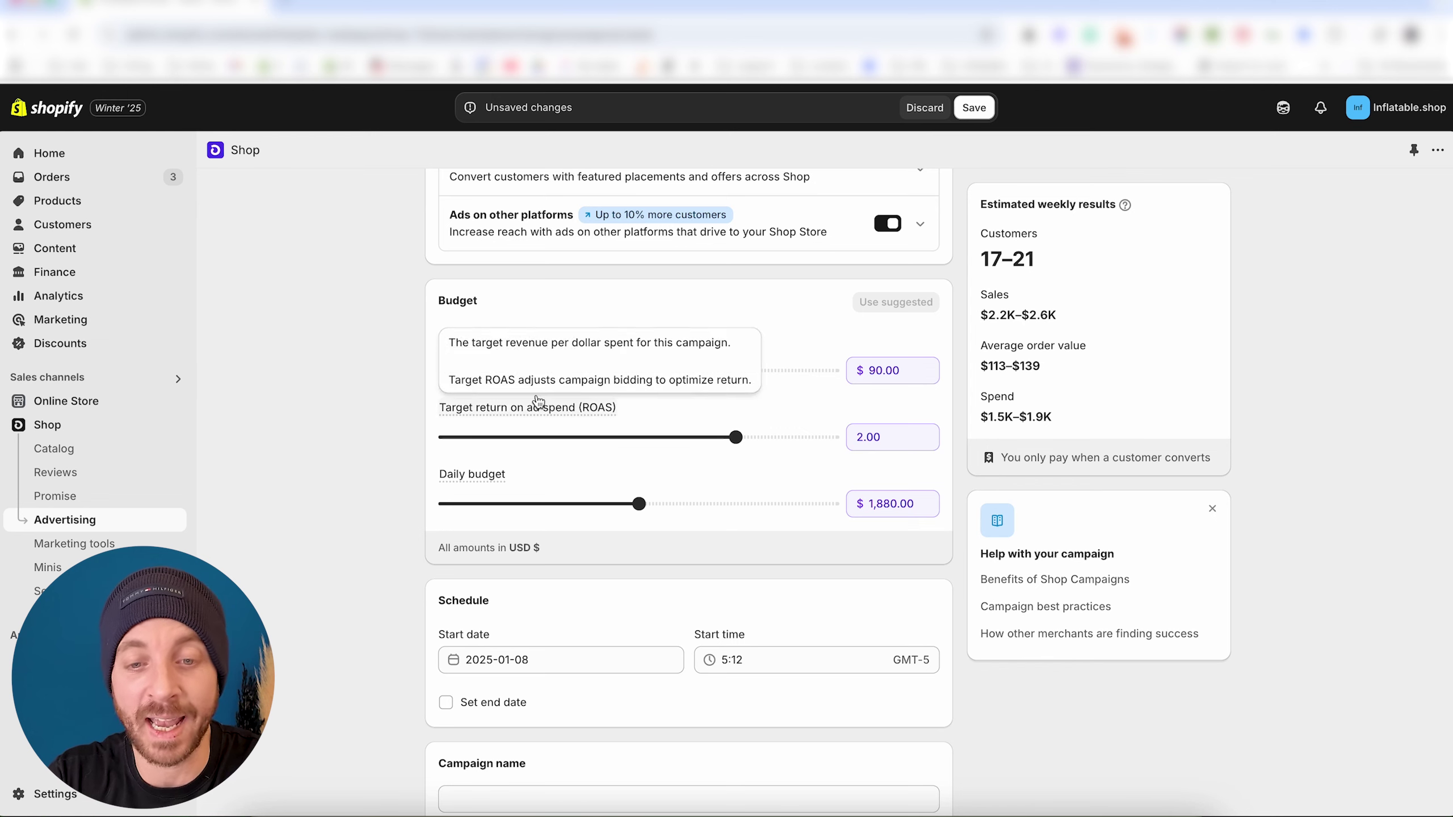
click(513, 370)
drag(513, 370, 486, 370)
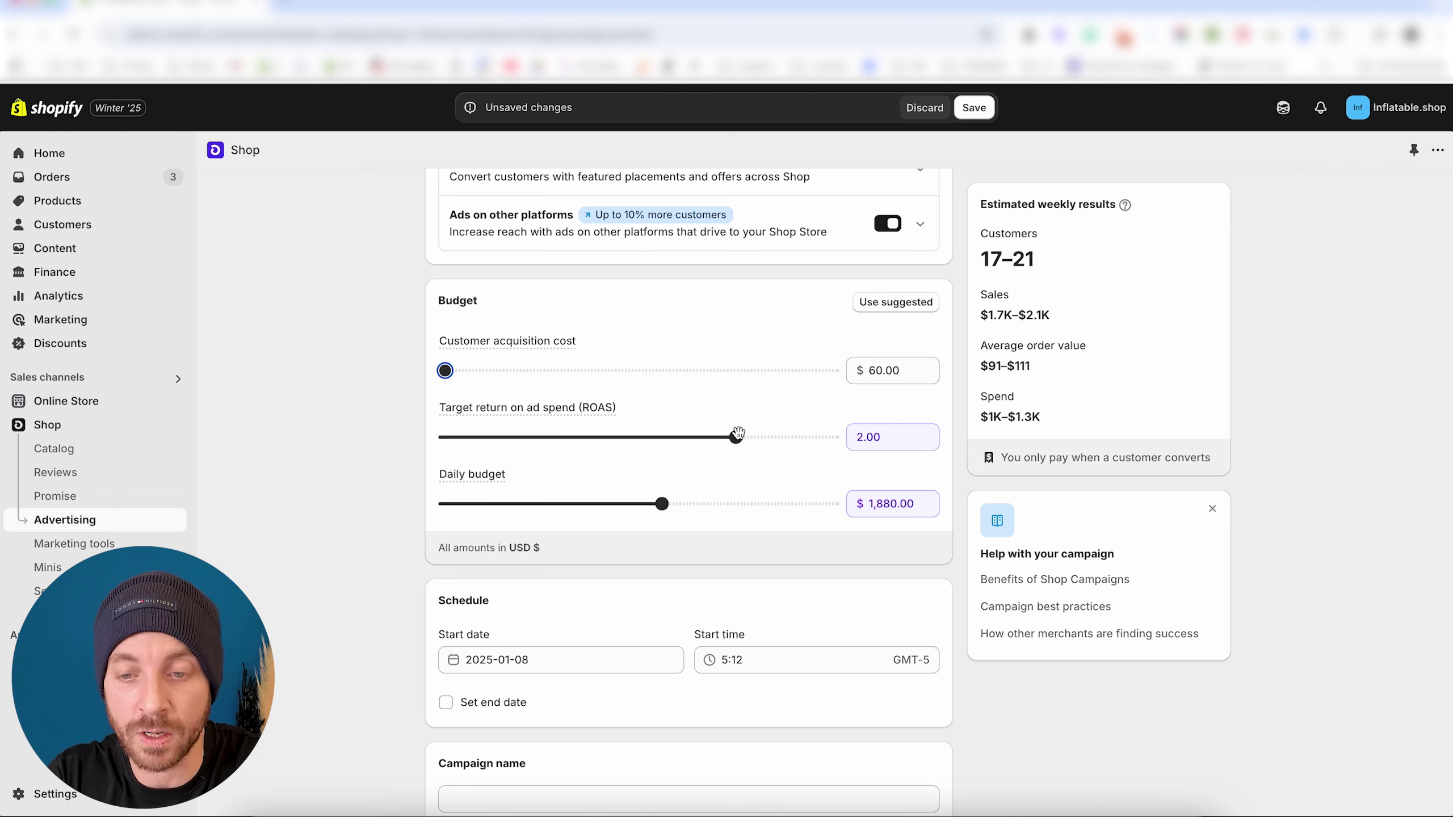
drag(736, 436, 360, 464)
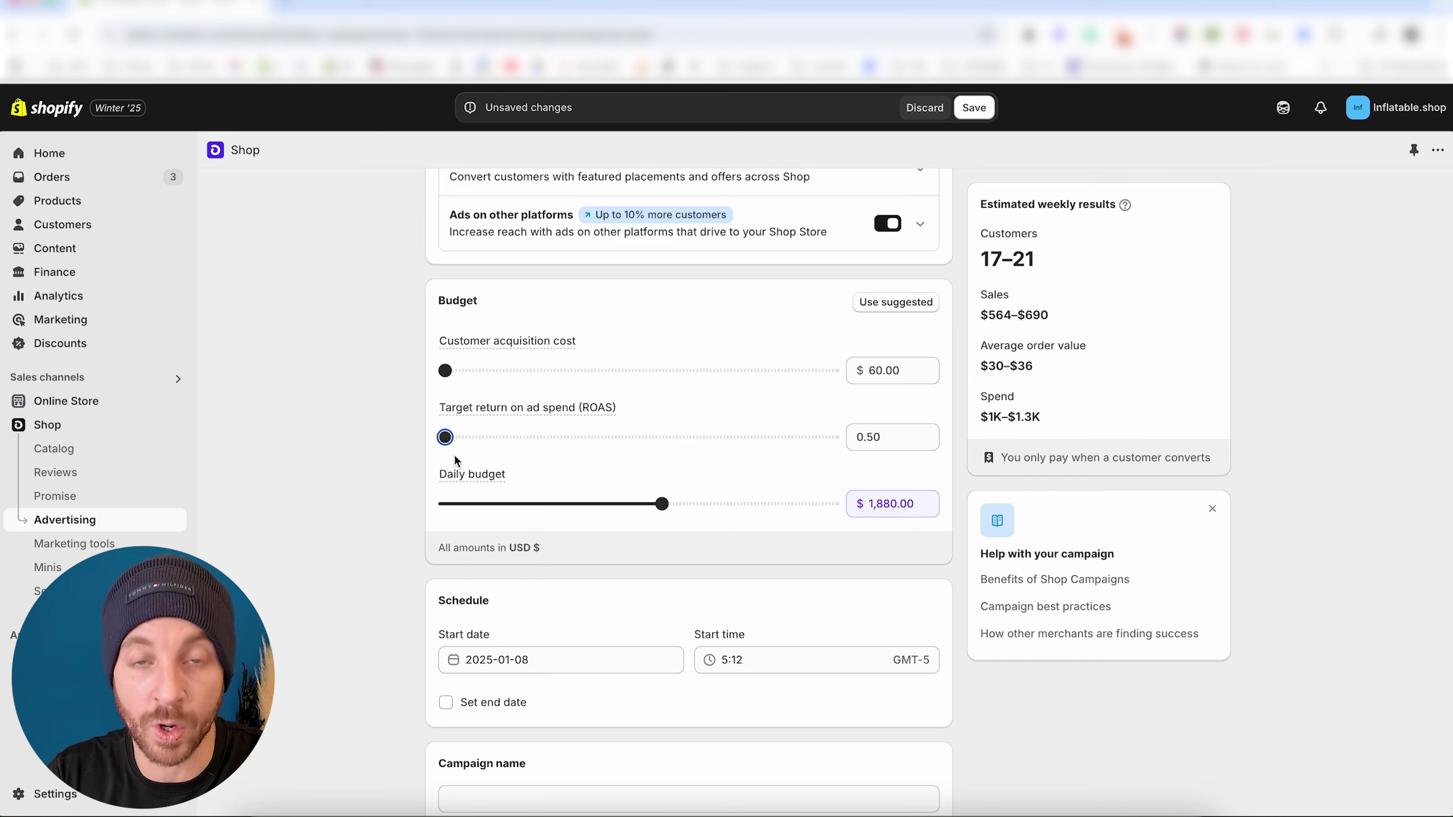
mouse_move(458, 417)
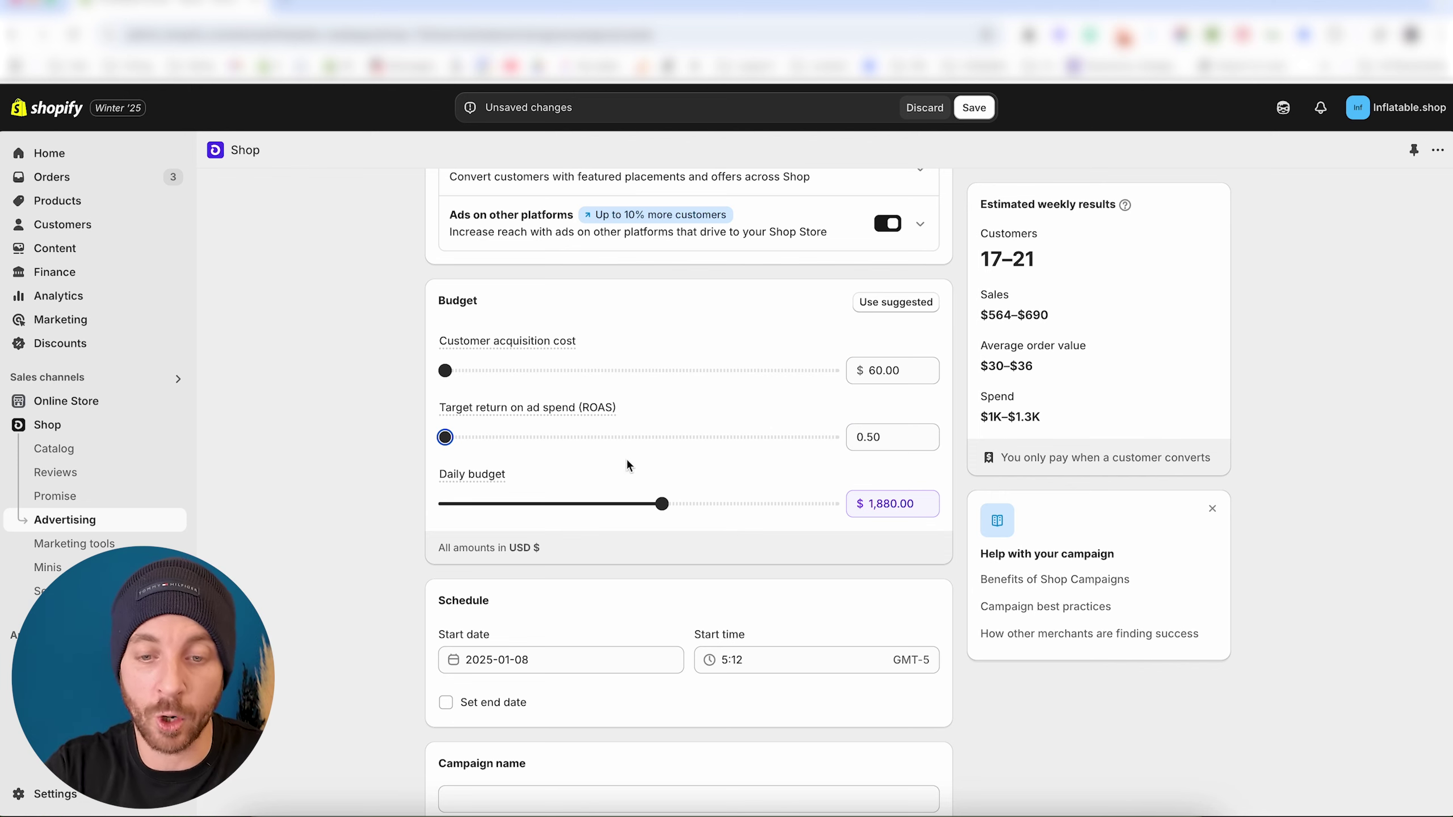
drag(662, 503, 401, 503)
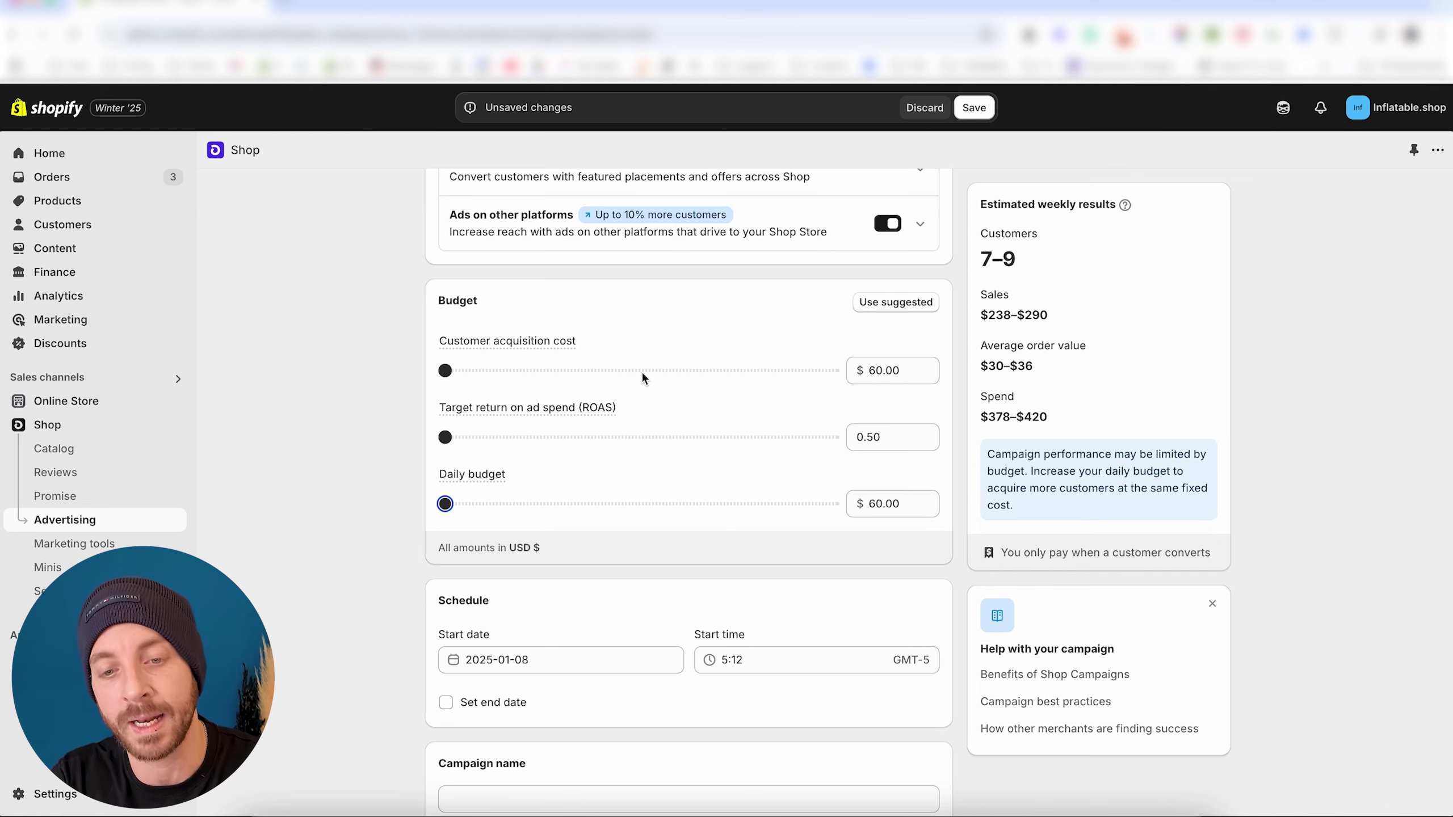
Try a daily budget of $200.00 and a target return on ad spend of 0.70 for the campaign.
drag(445, 504, 523, 504)
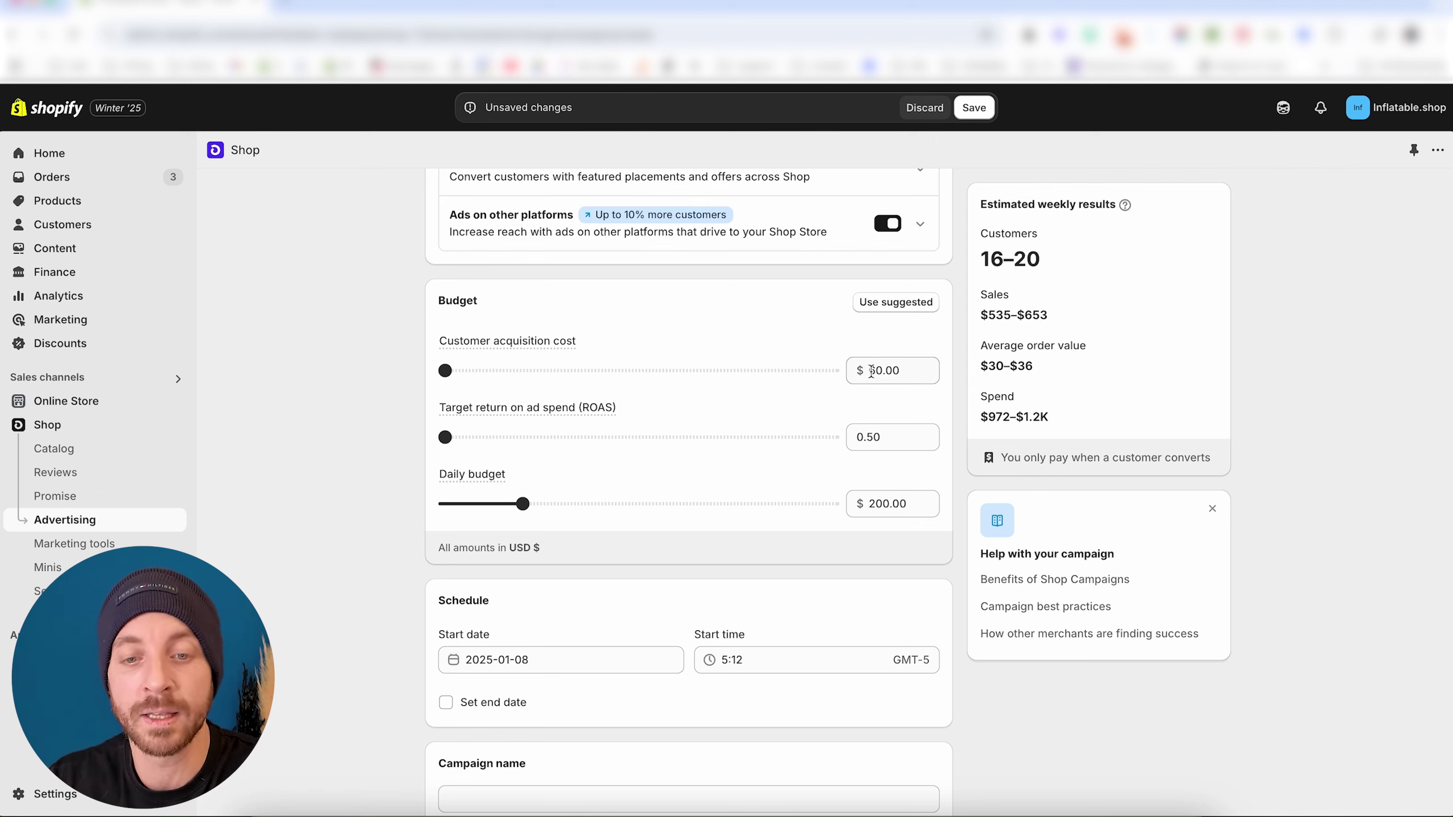
drag(913, 369, 712, 351)
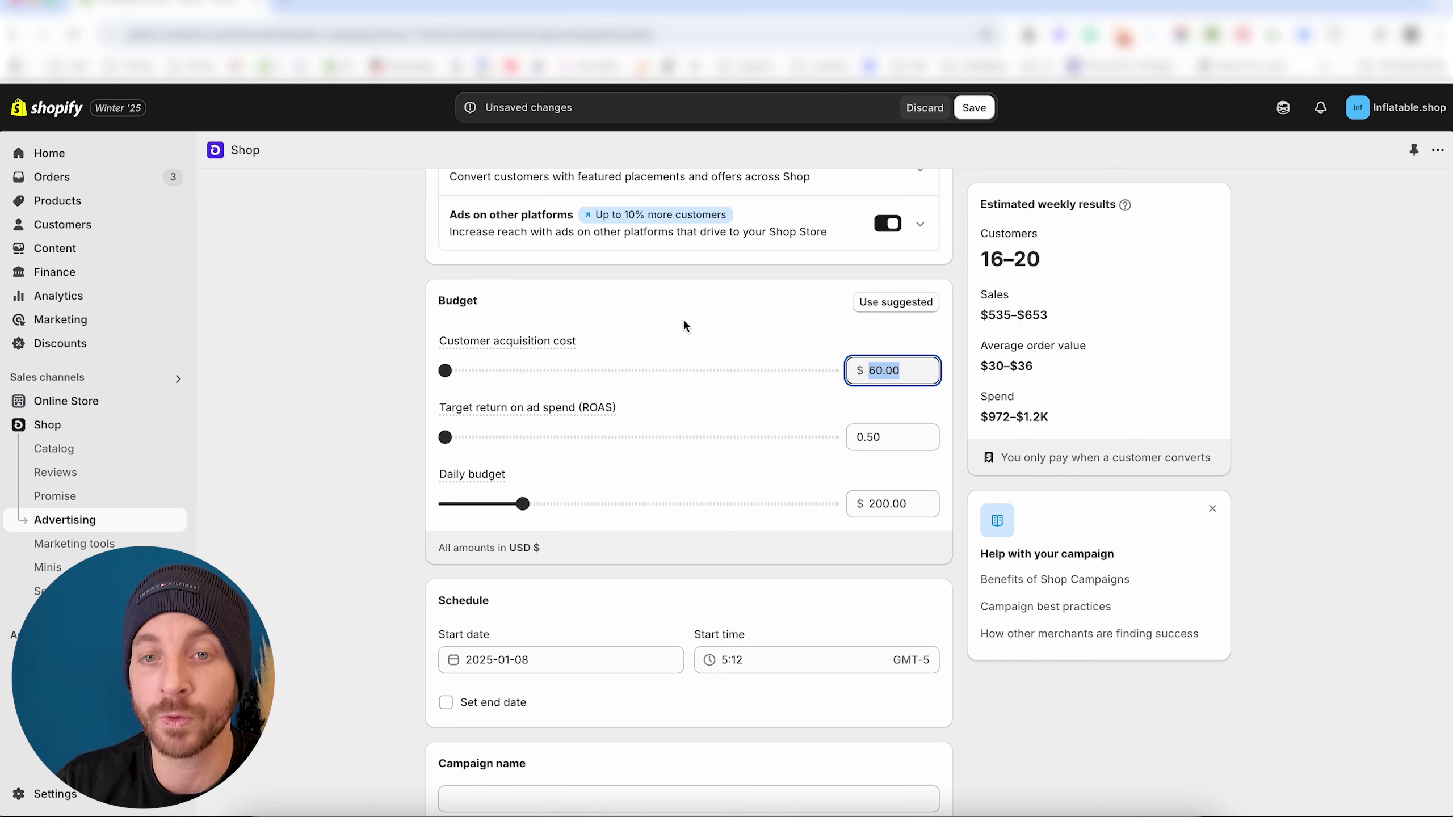
click(445, 371)
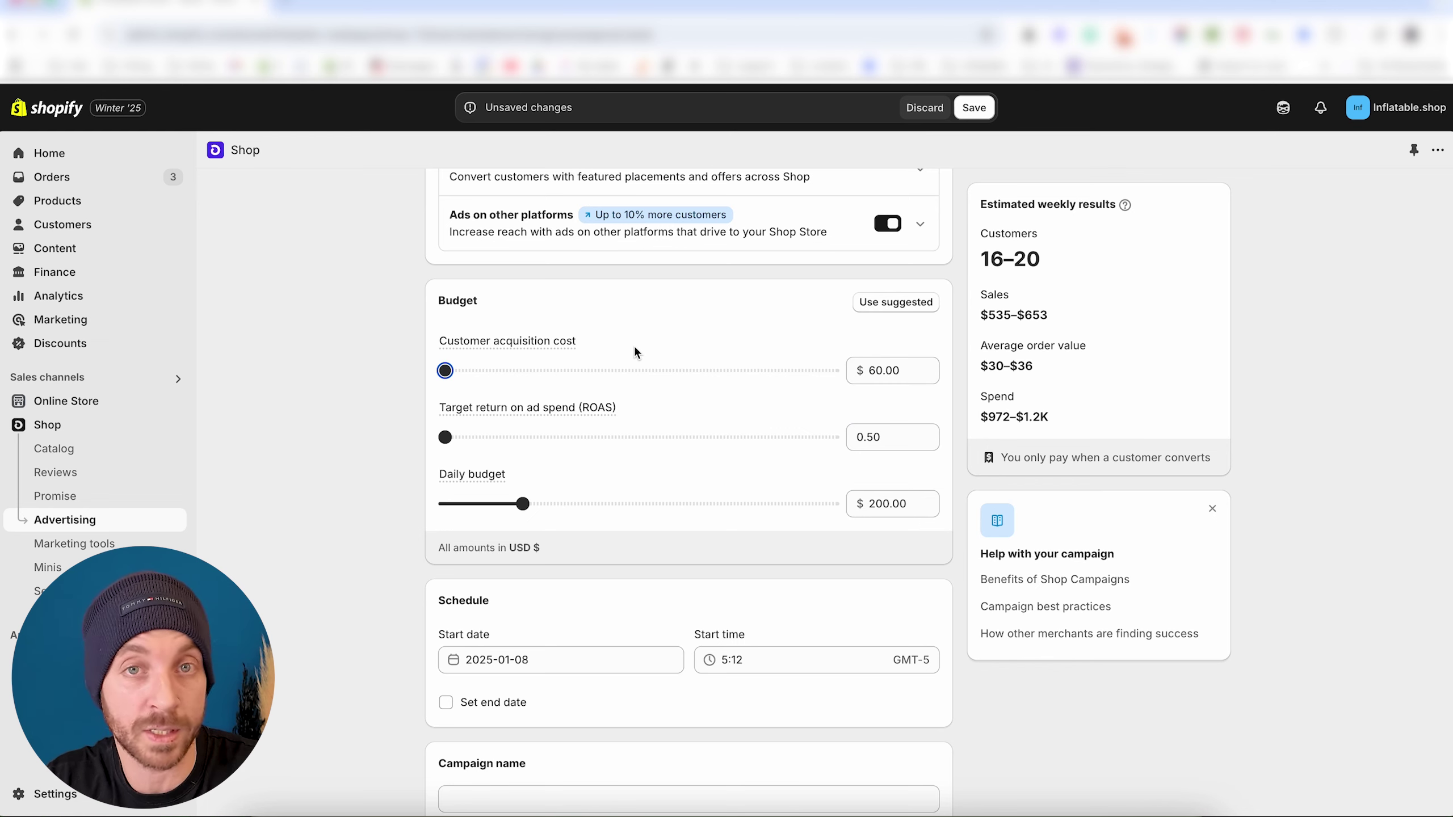
drag(446, 437, 490, 435)
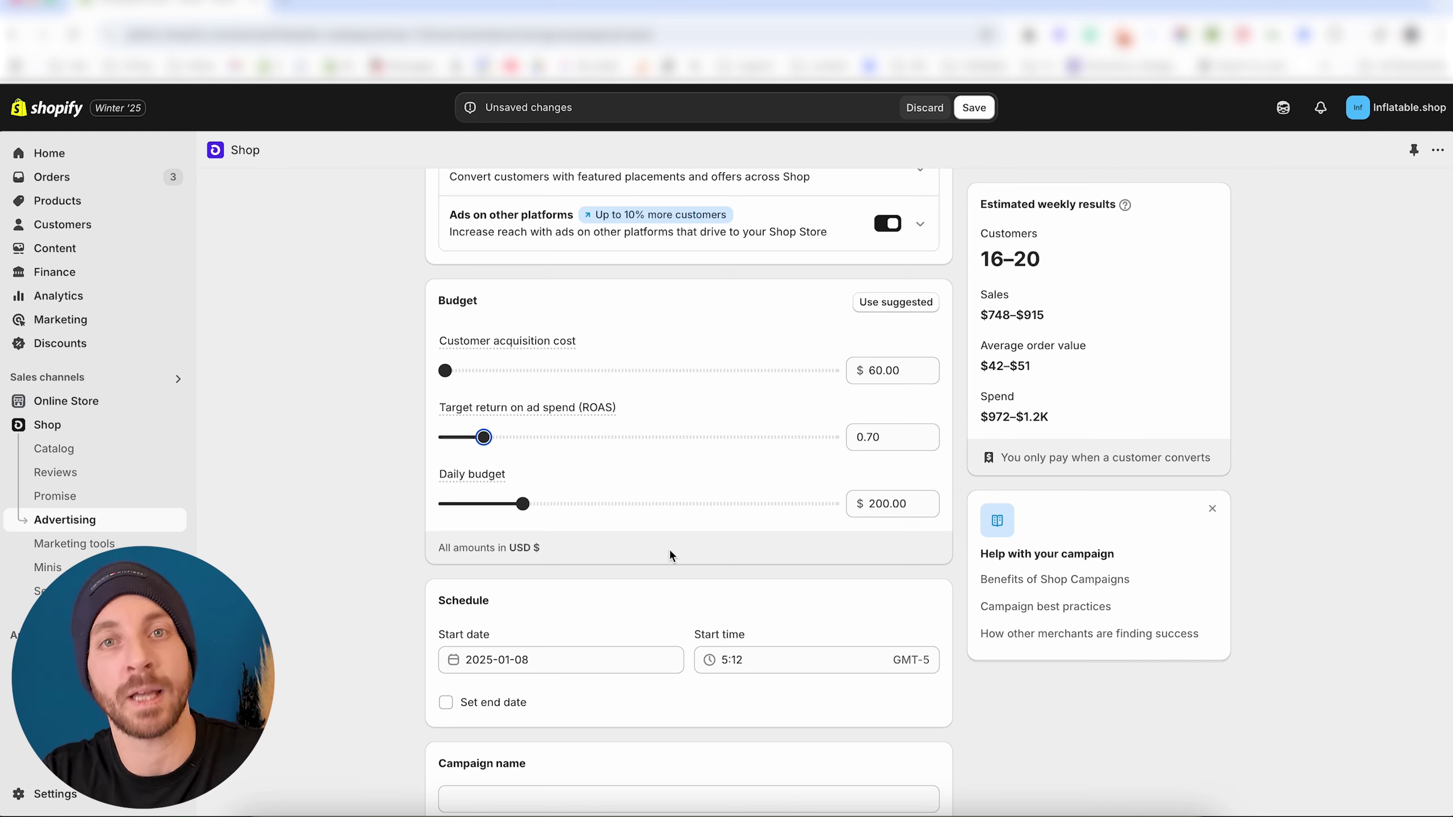
Set the campaign's daily budget to $120.00 and its target return on ad spend to 0.50.
scroll(718, 498, down, 3)
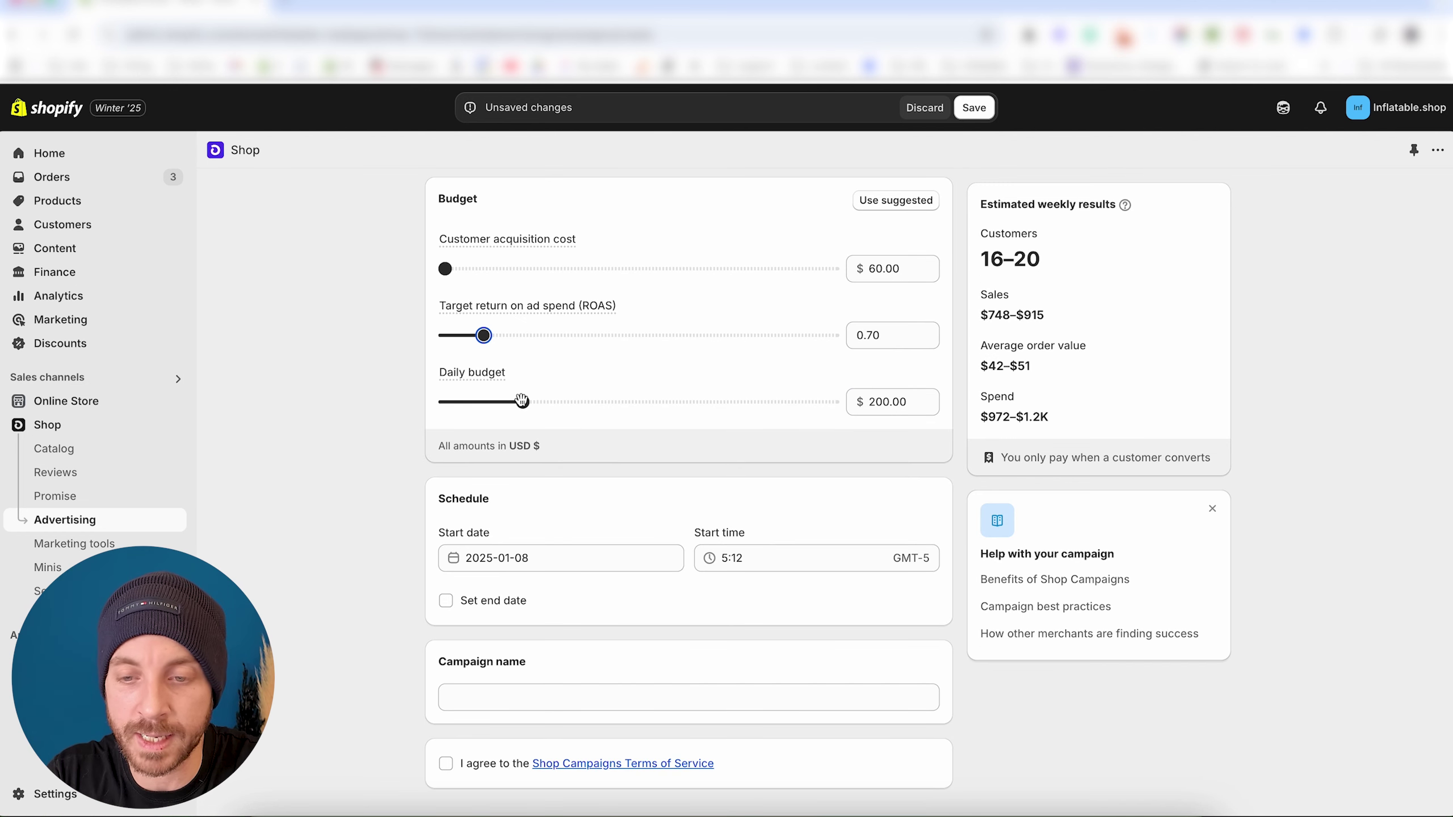
mouse_move(521, 400)
mouse_down()
mouse_move(466, 402)
mouse_move(522, 402)
mouse_up()
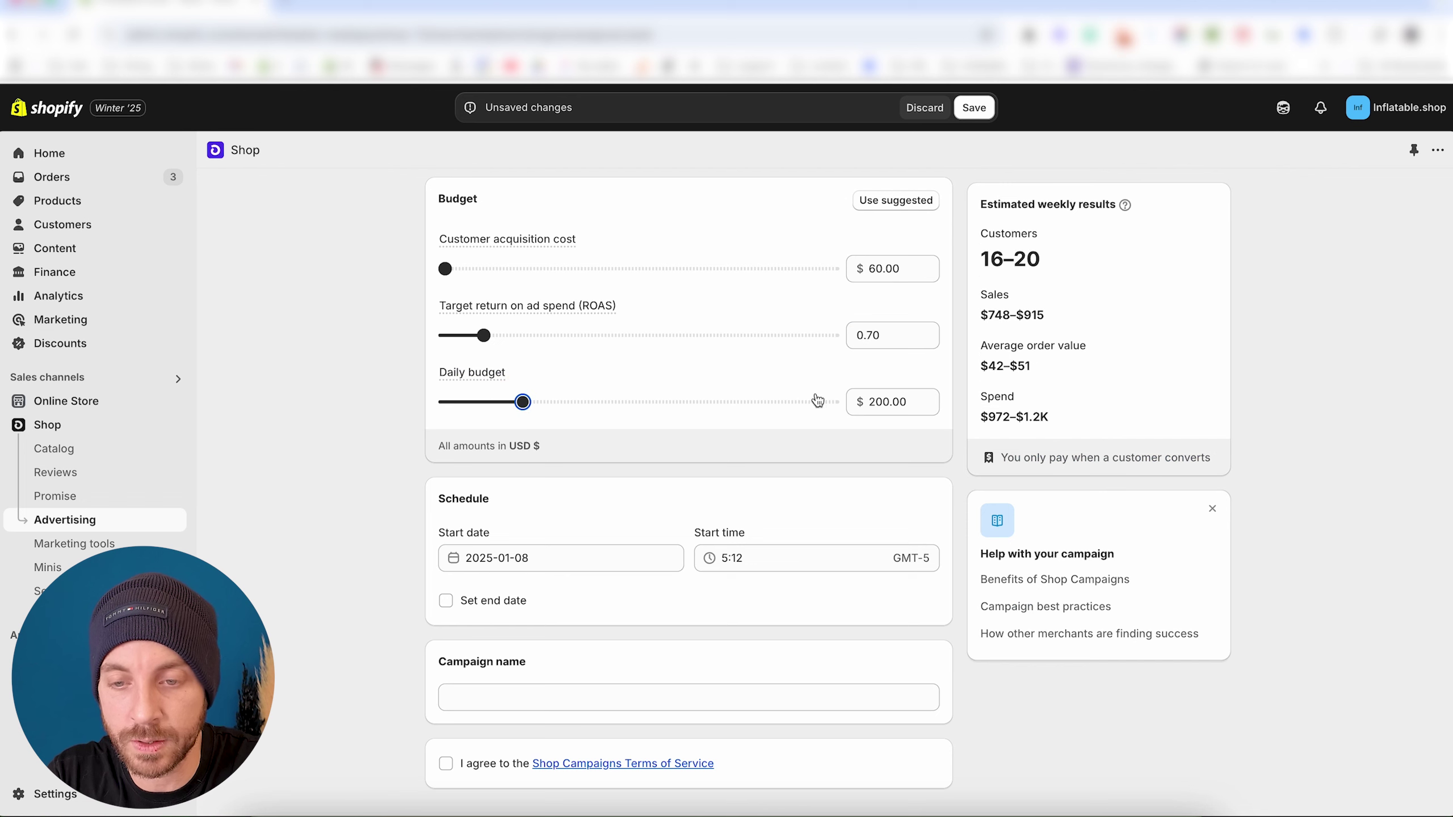
double_click(881, 401)
text(120)
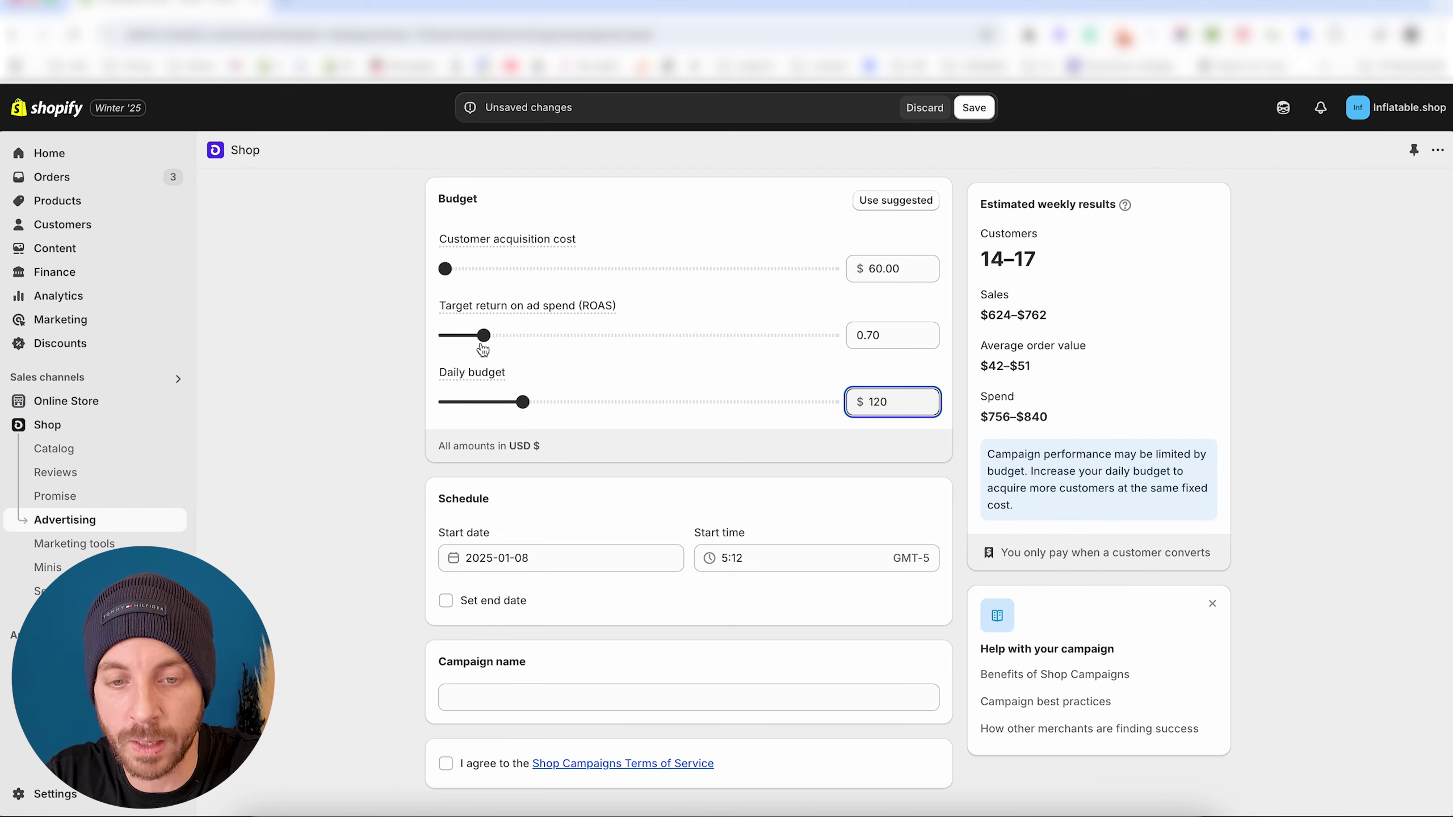
drag(484, 336, 412, 338)
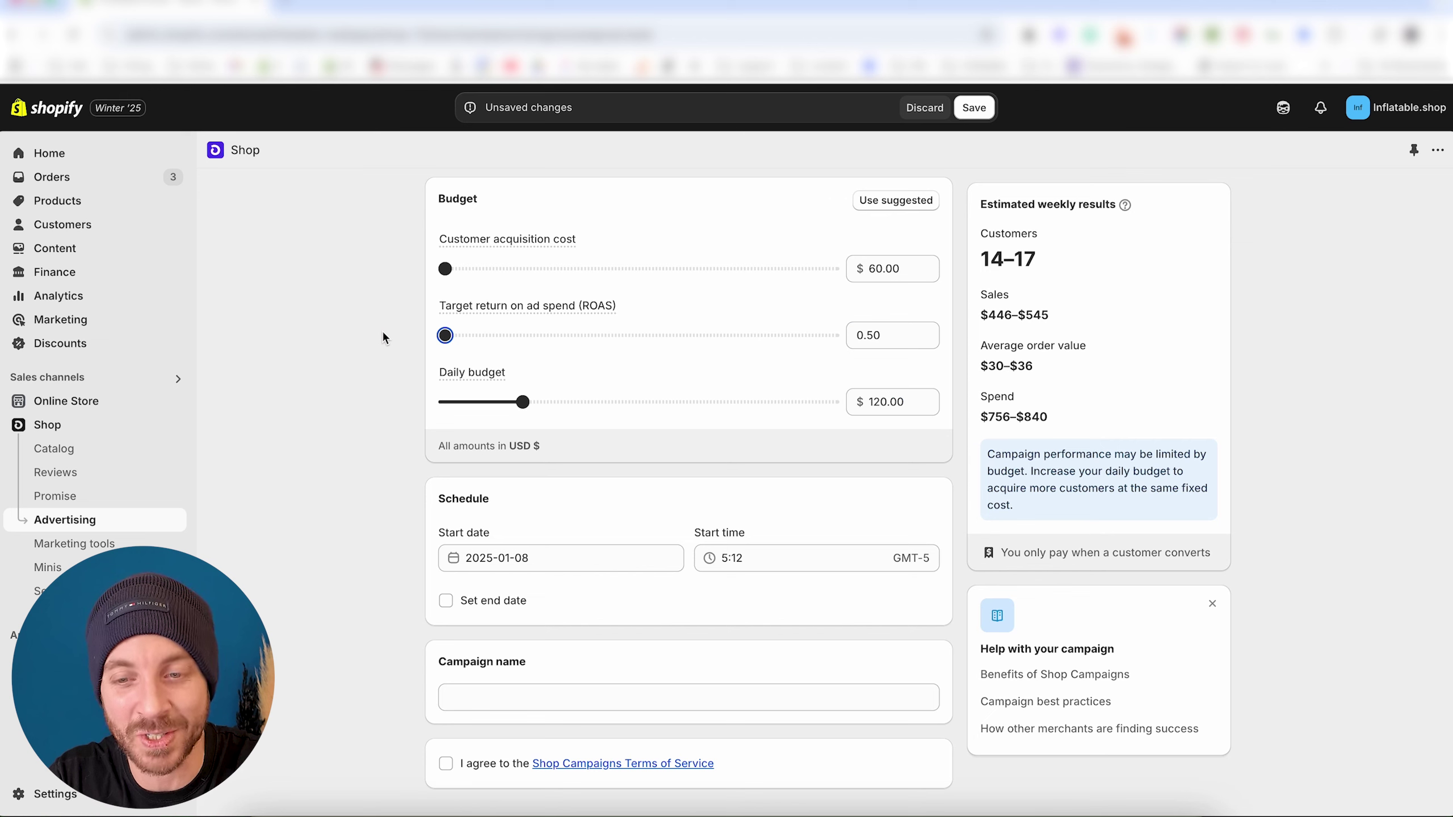
Name the campaign "Getting started", agree to the Shop Campaigns Terms of Service and save it.
click(605, 688)
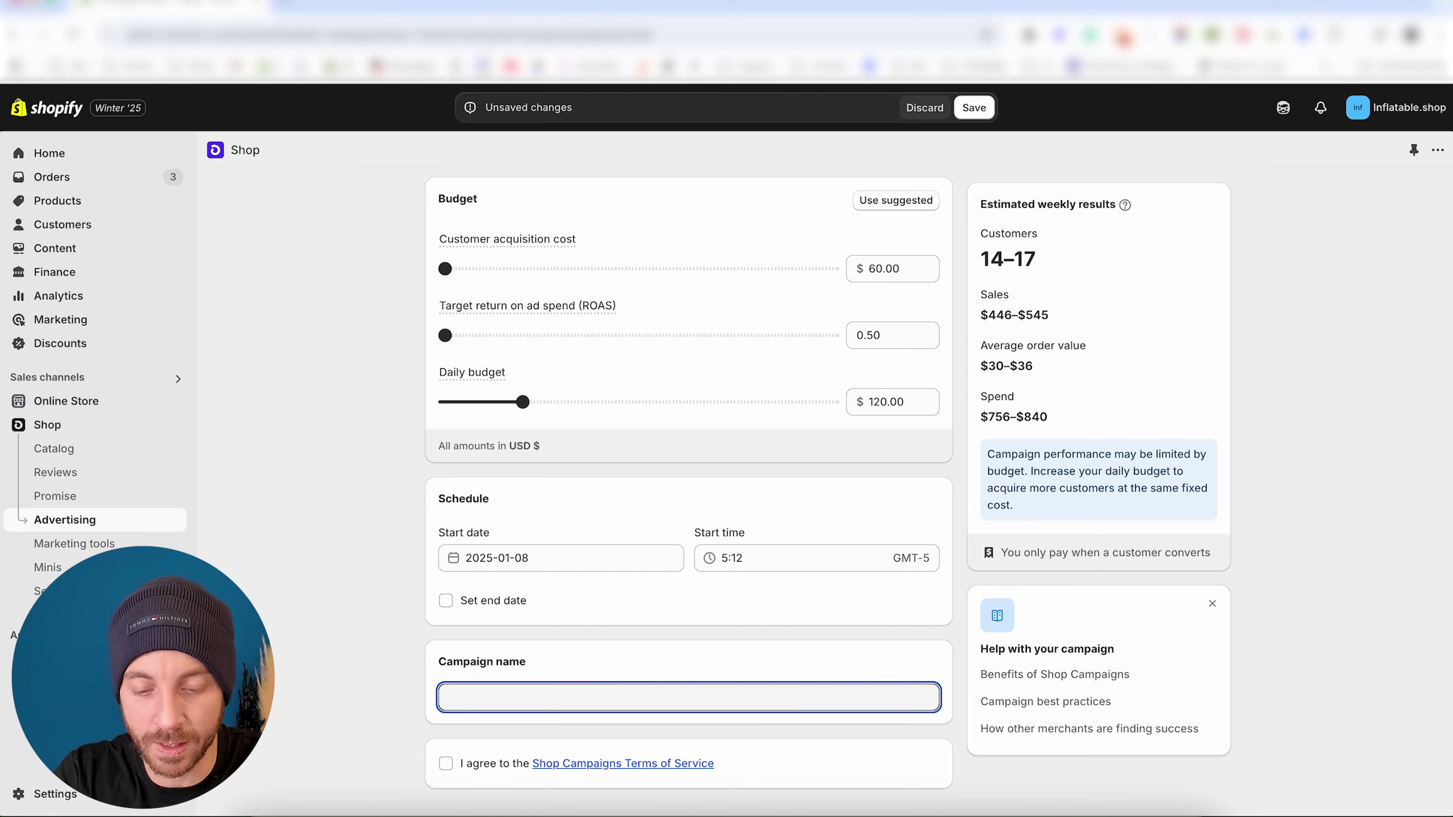
text(Getting started)
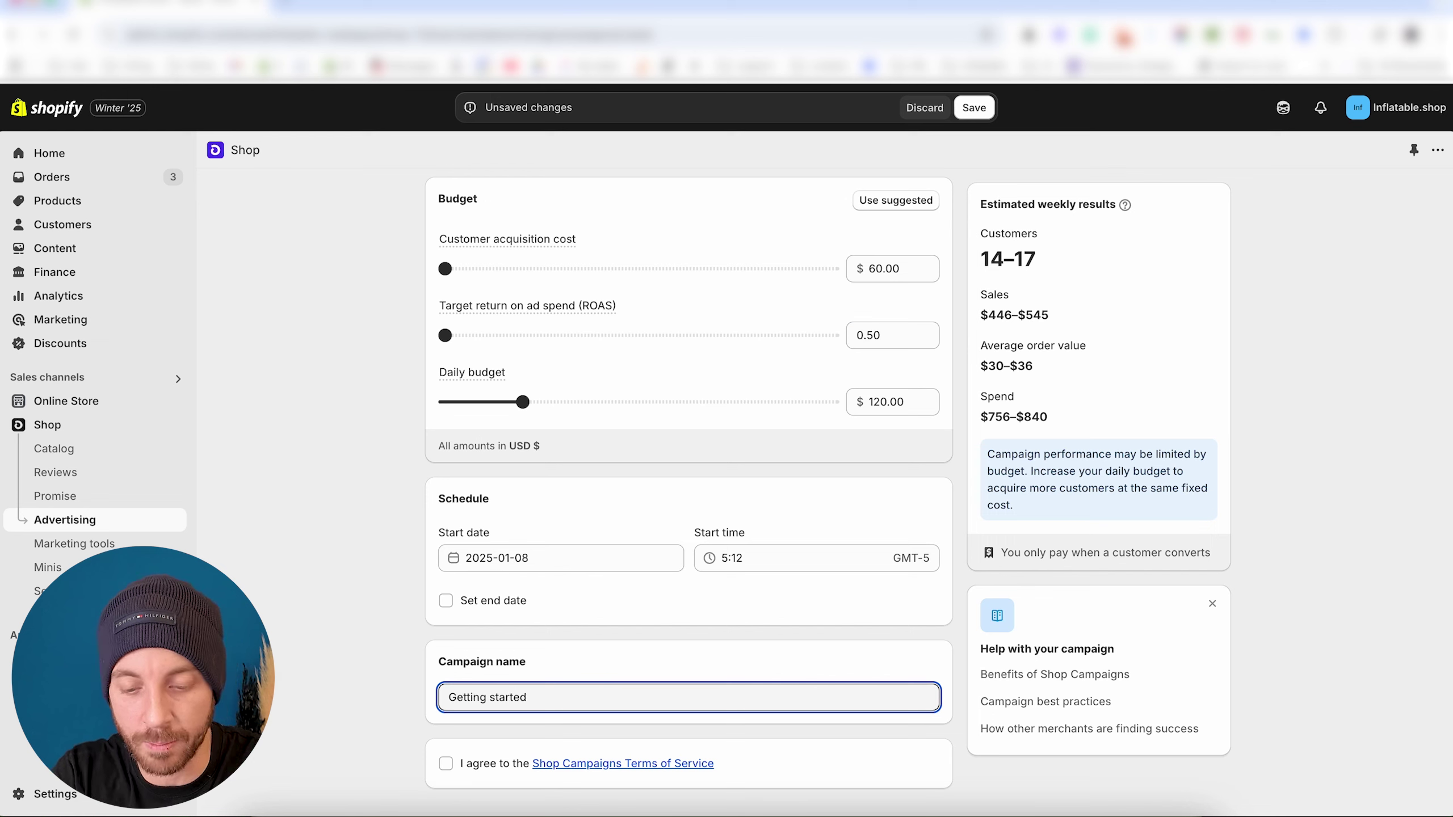
click(445, 764)
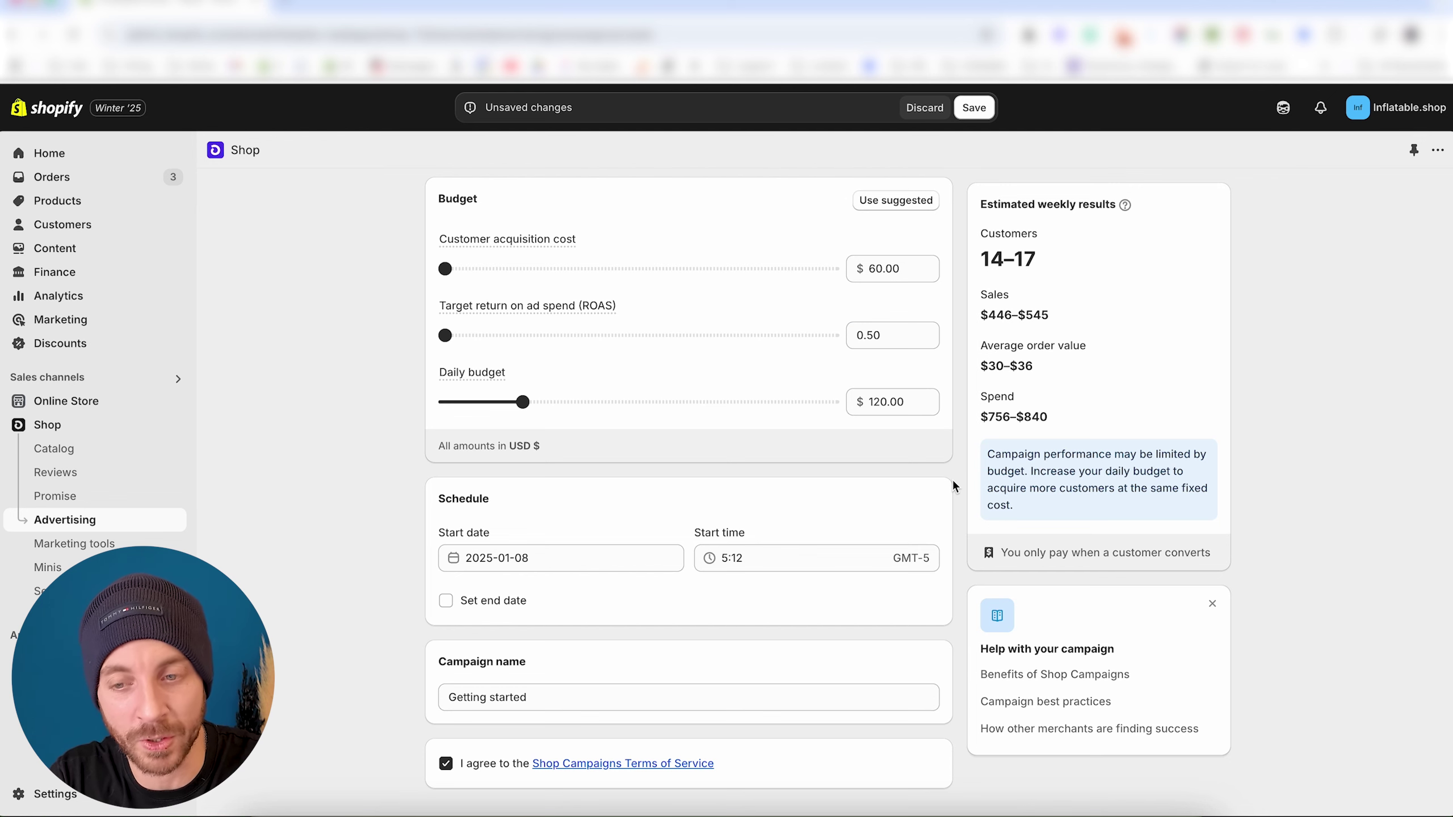
click(969, 110)
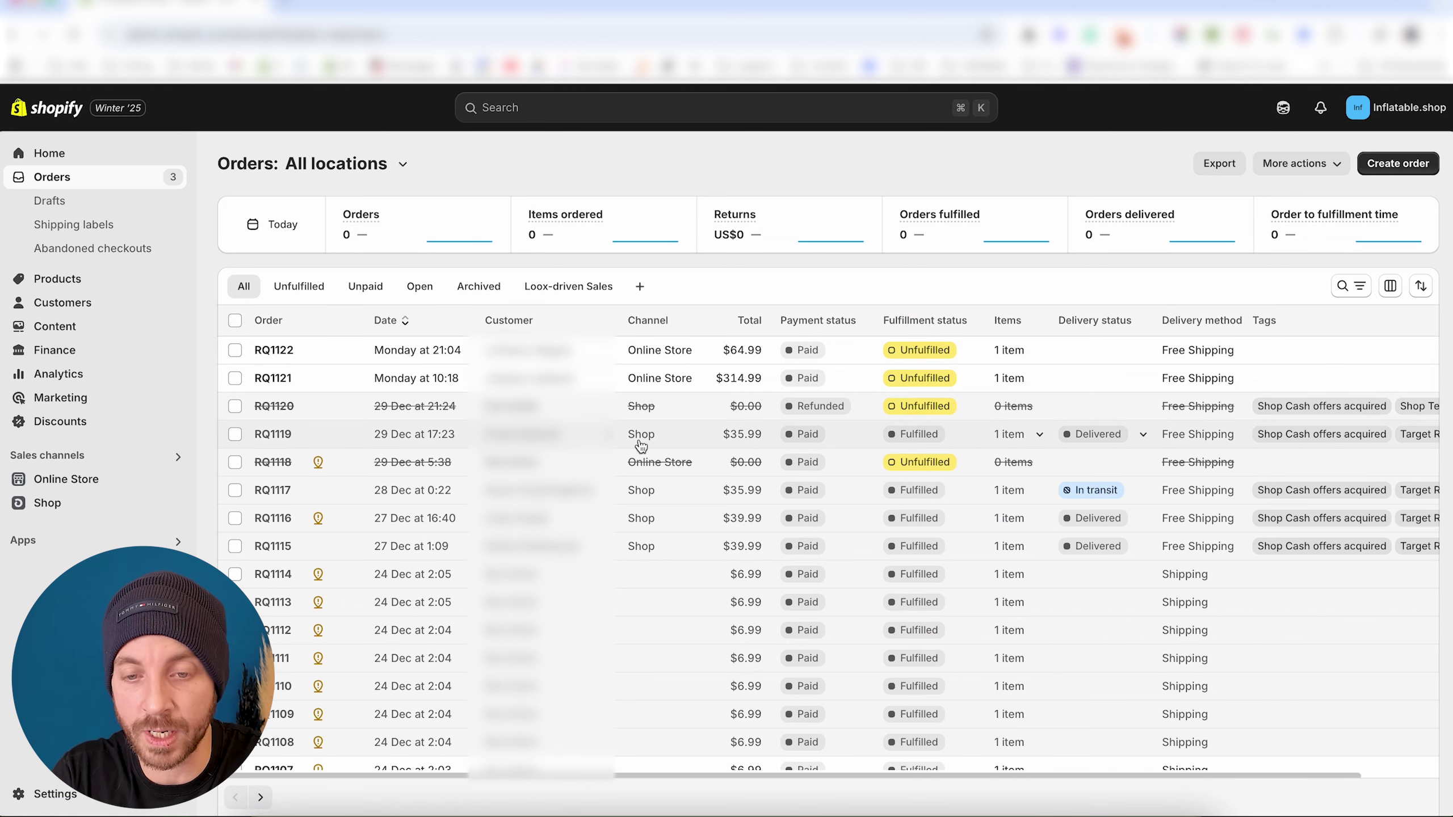
Open the fulfilled 29 December order for $35.99 from the Shop channel and examine its sales channel and tags.
click(270, 437)
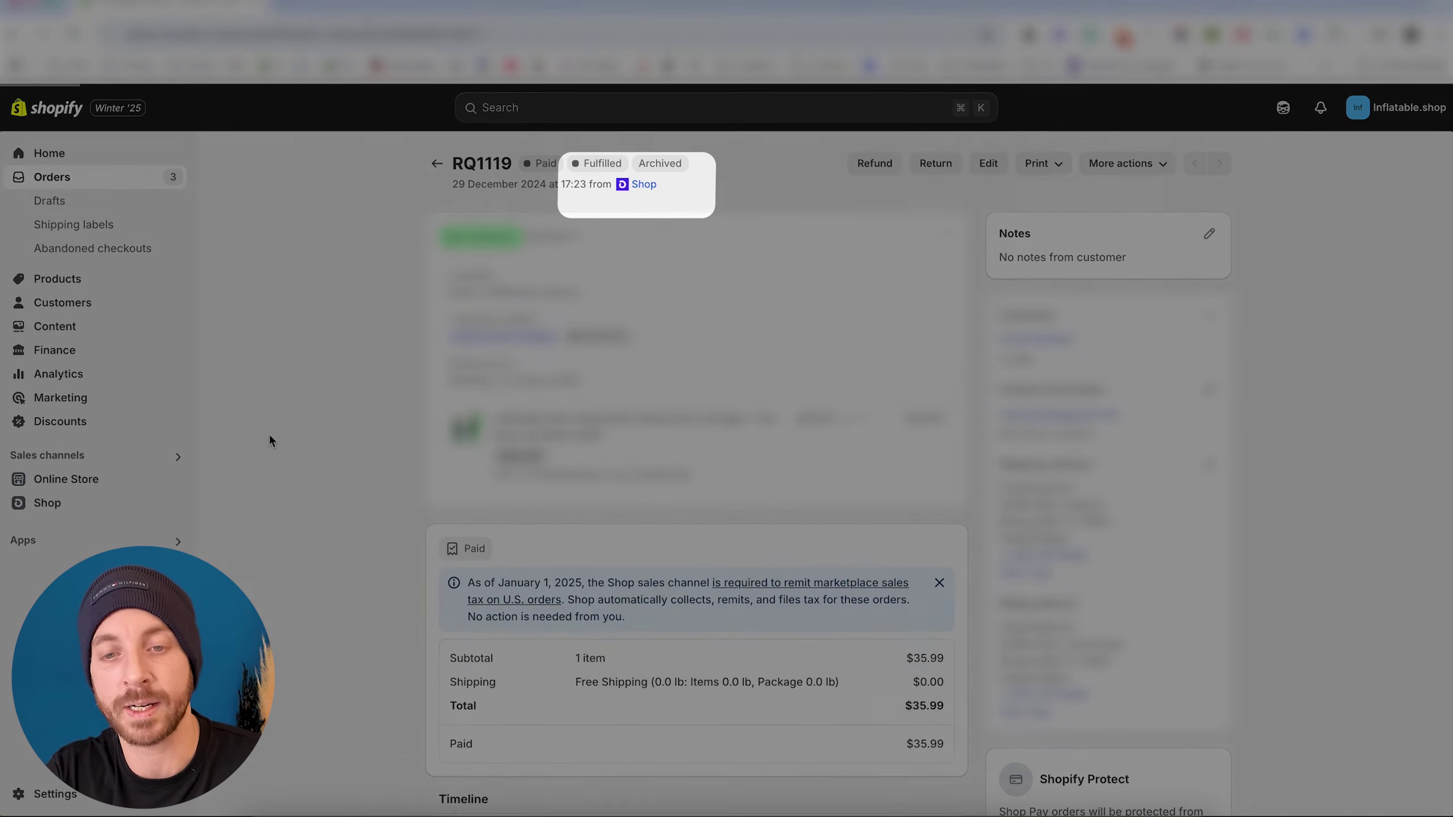
scroll(1030, 544, down, 10)
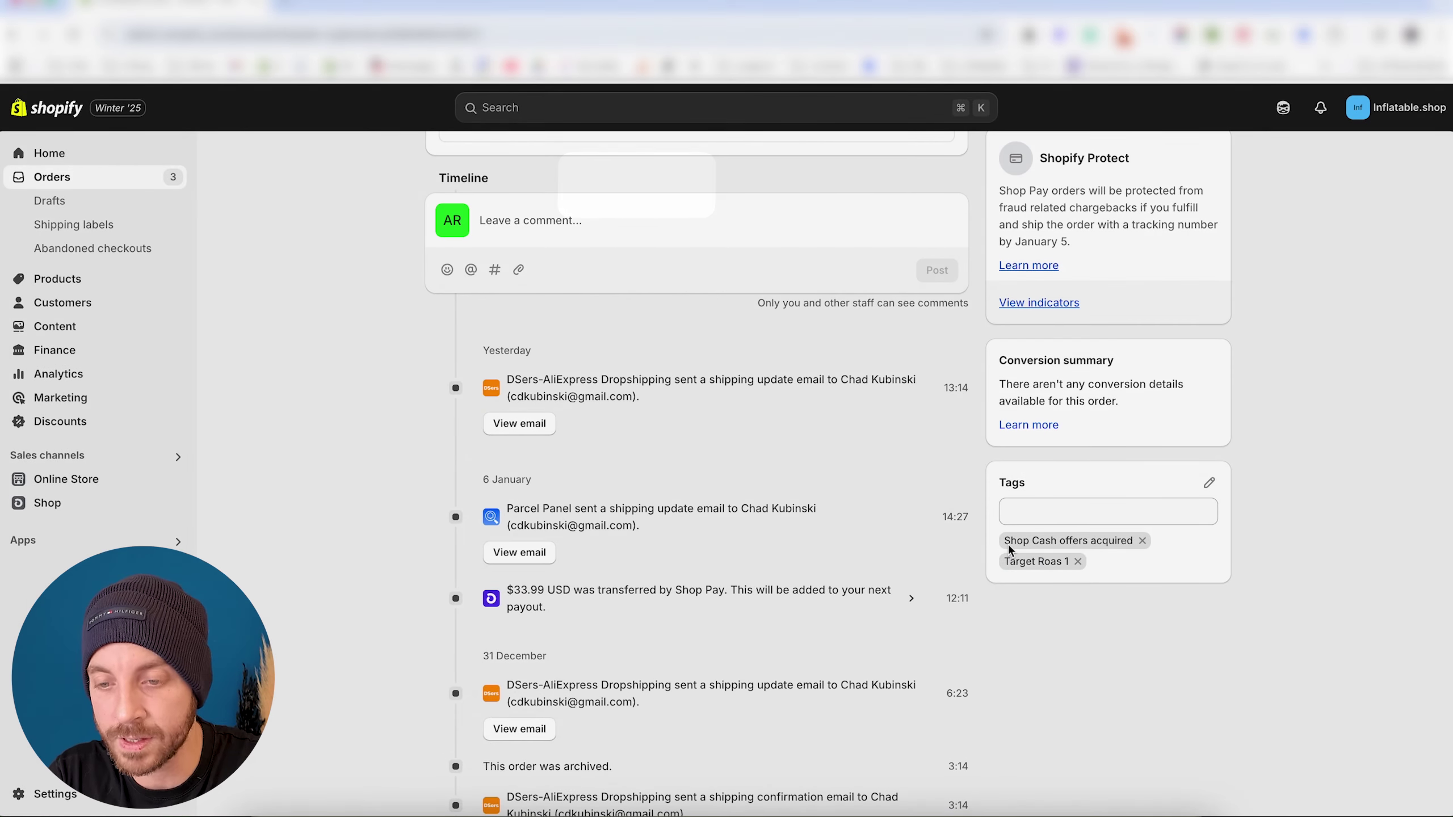